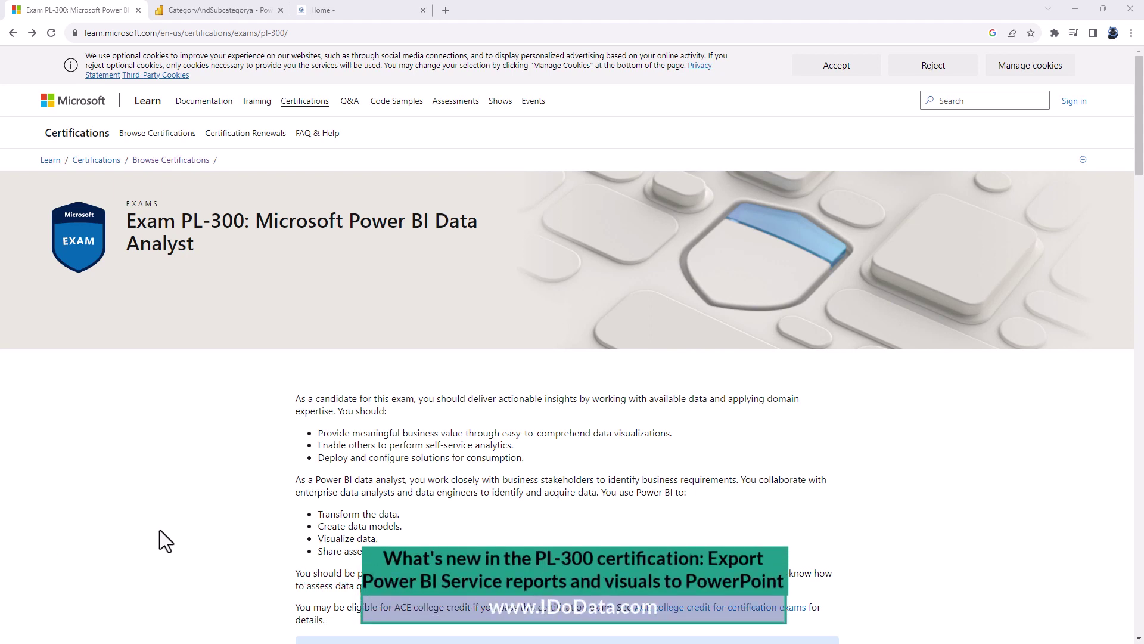
Highlight the Transform the data, Create data models and Visualize data bullets and the August 22, 2023 update date
triple_click(323, 515)
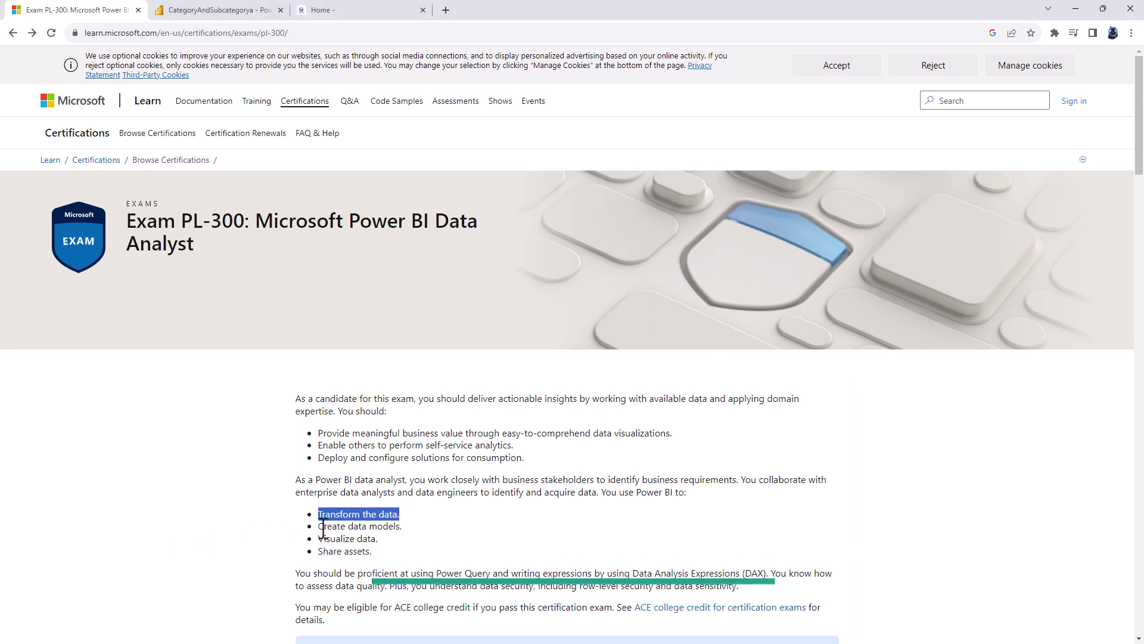
drag(319, 527, 404, 526)
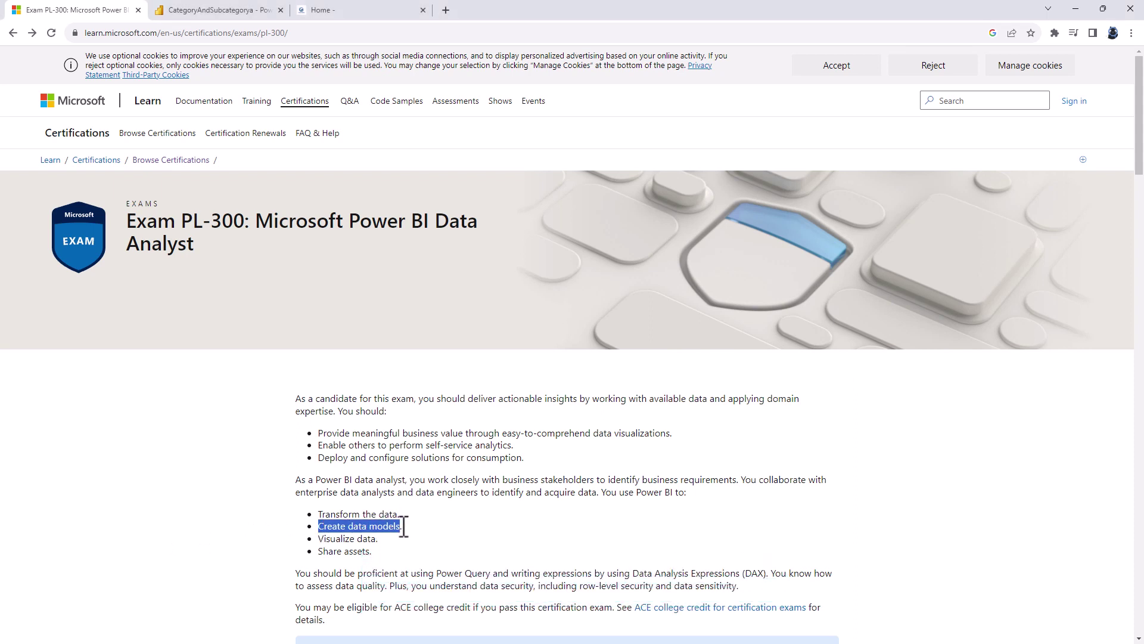
drag(318, 538, 370, 552)
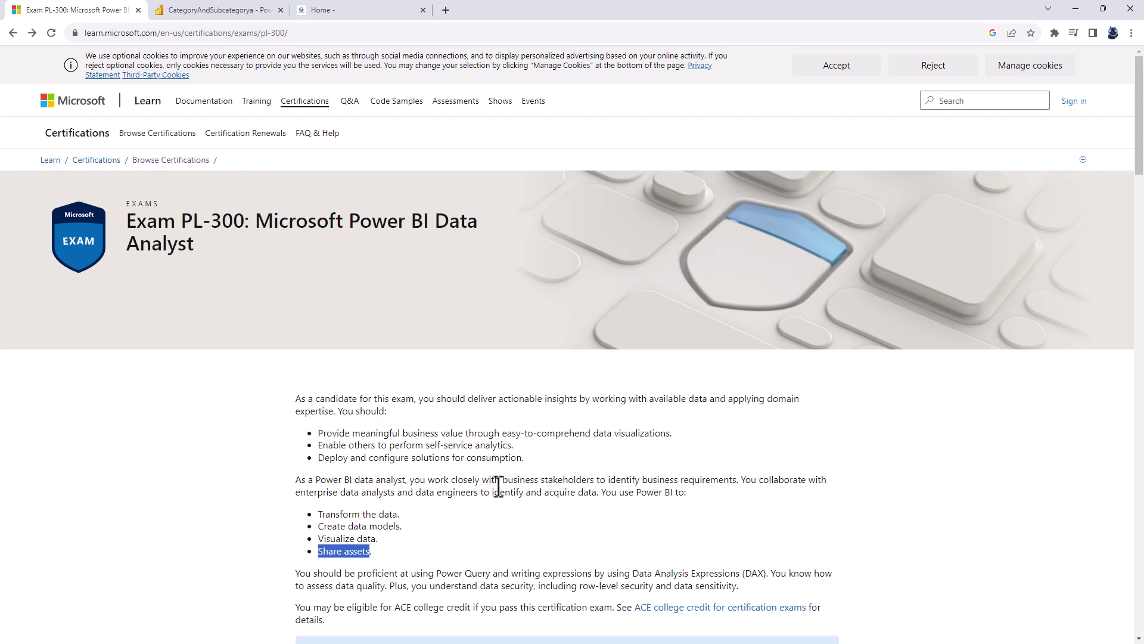
scroll(1140, 176, down, 7)
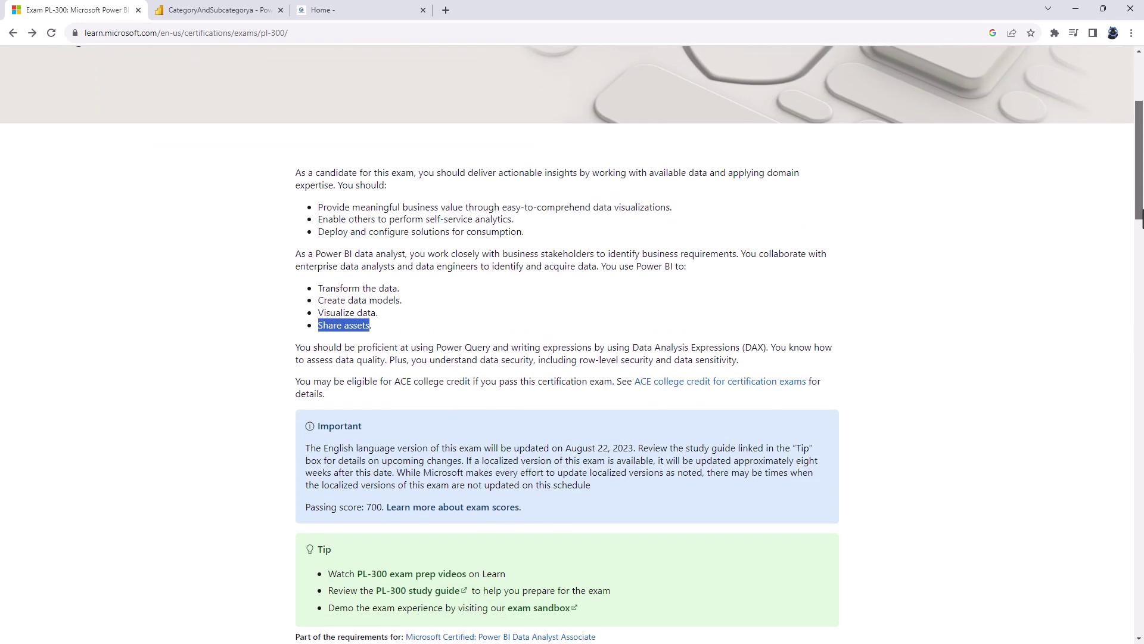
drag(567, 249, 636, 249)
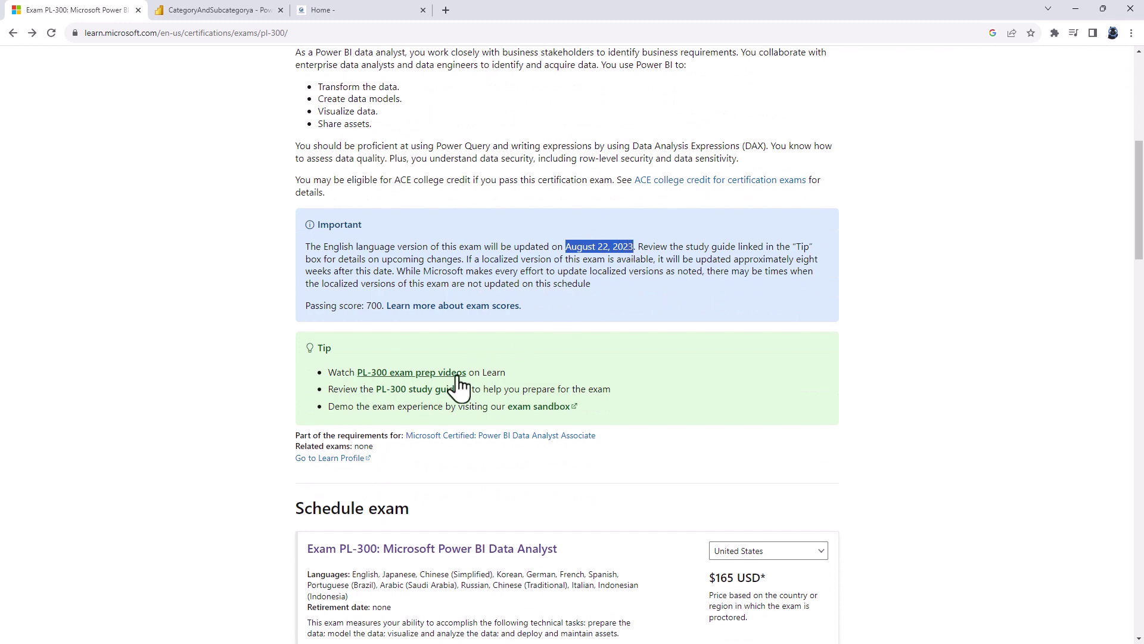
Open the PL-300 study guide, select 'Share reports and visuals in PowerPoint', and switch to PowerPoint
click(422, 391)
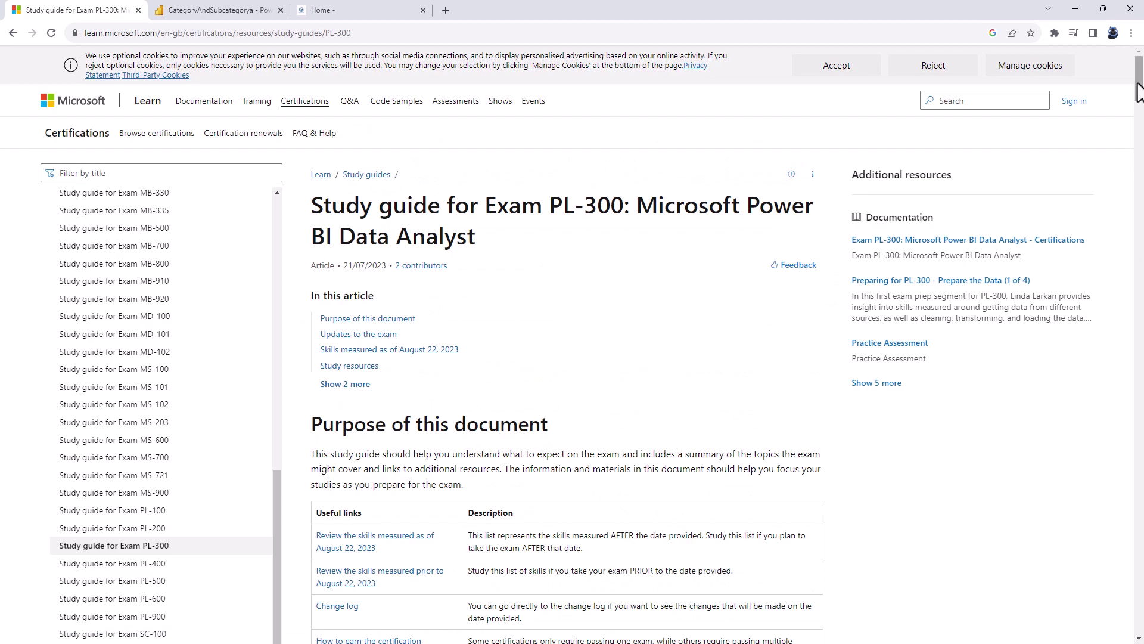
drag(1136, 84, 1126, 305)
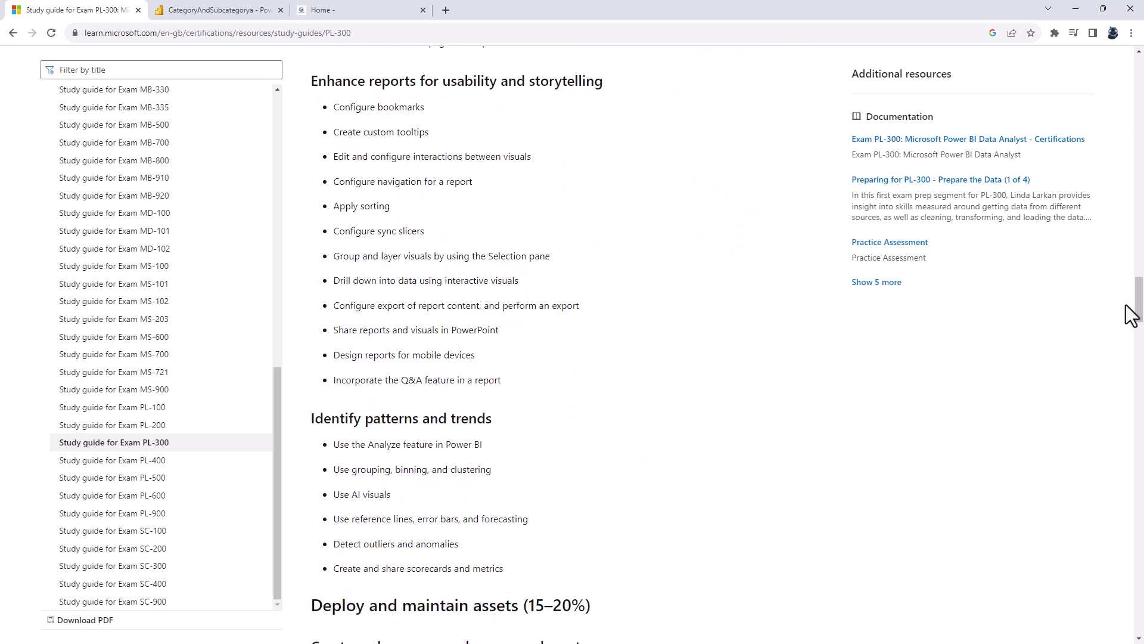
drag(334, 331, 426, 339)
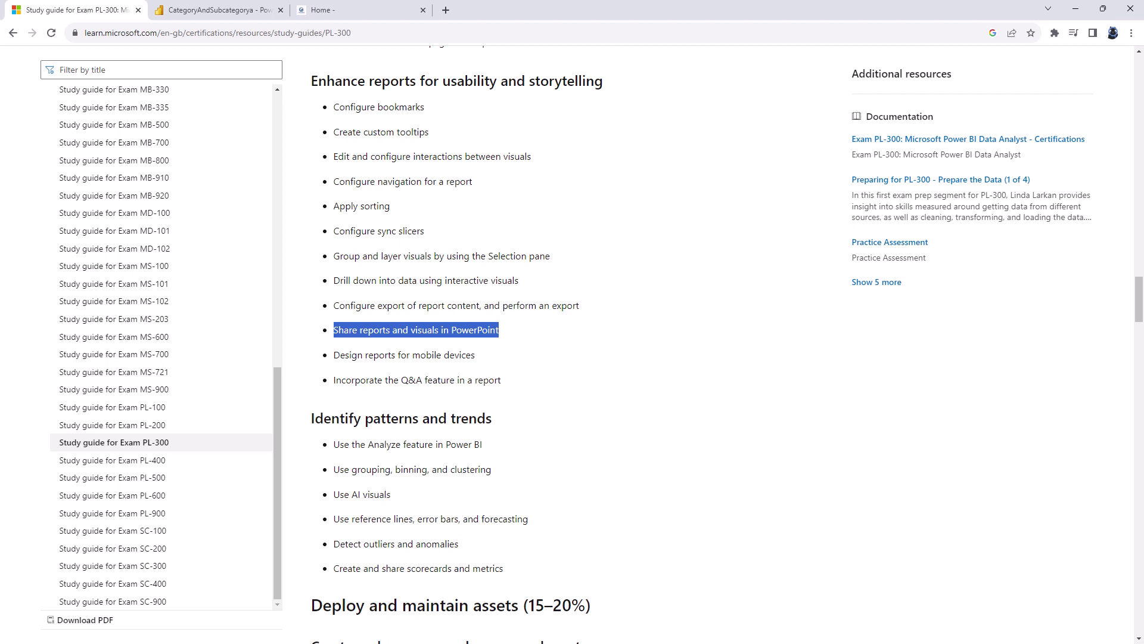
key(alt+Tab)
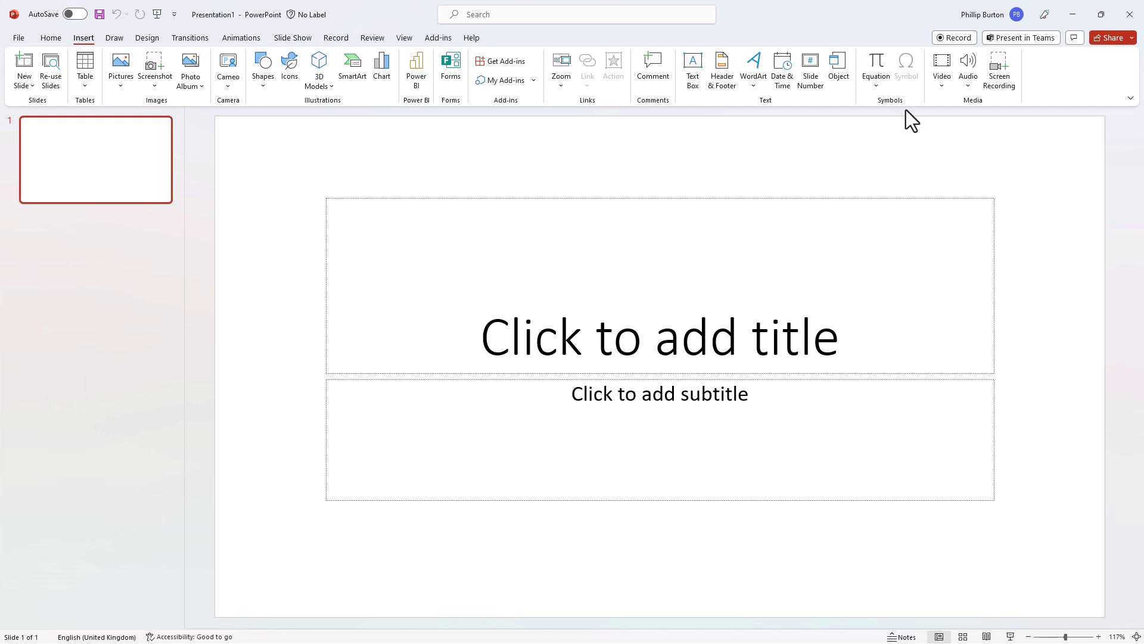
Check the signed-in account, then add a Title and Content slide 2 holding a Power BI add-in
click(988, 18)
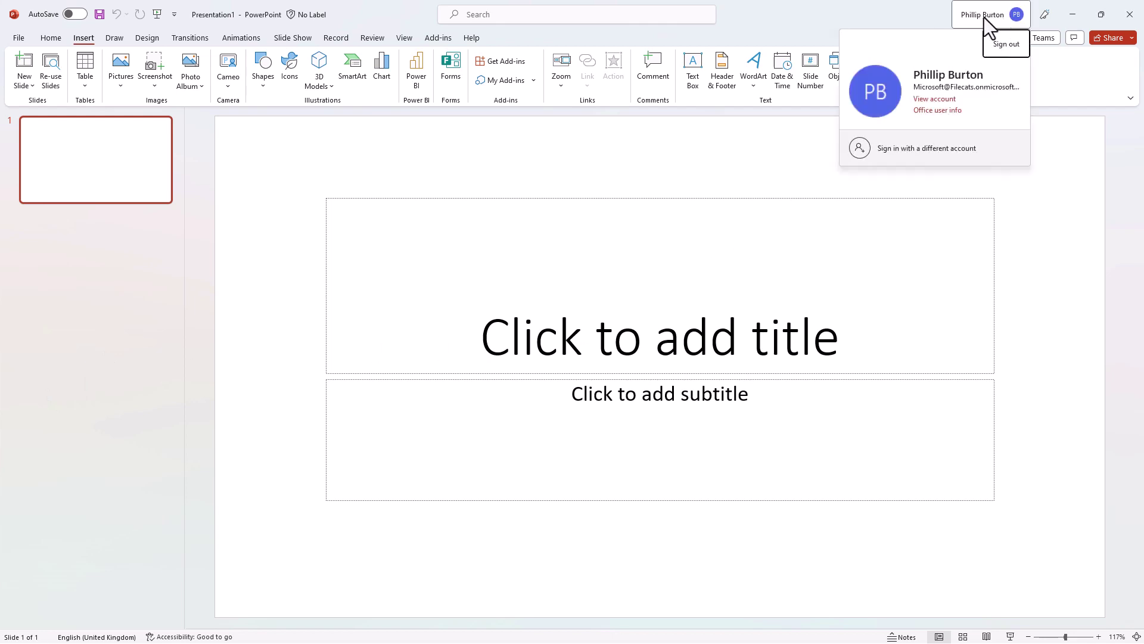
click(880, 17)
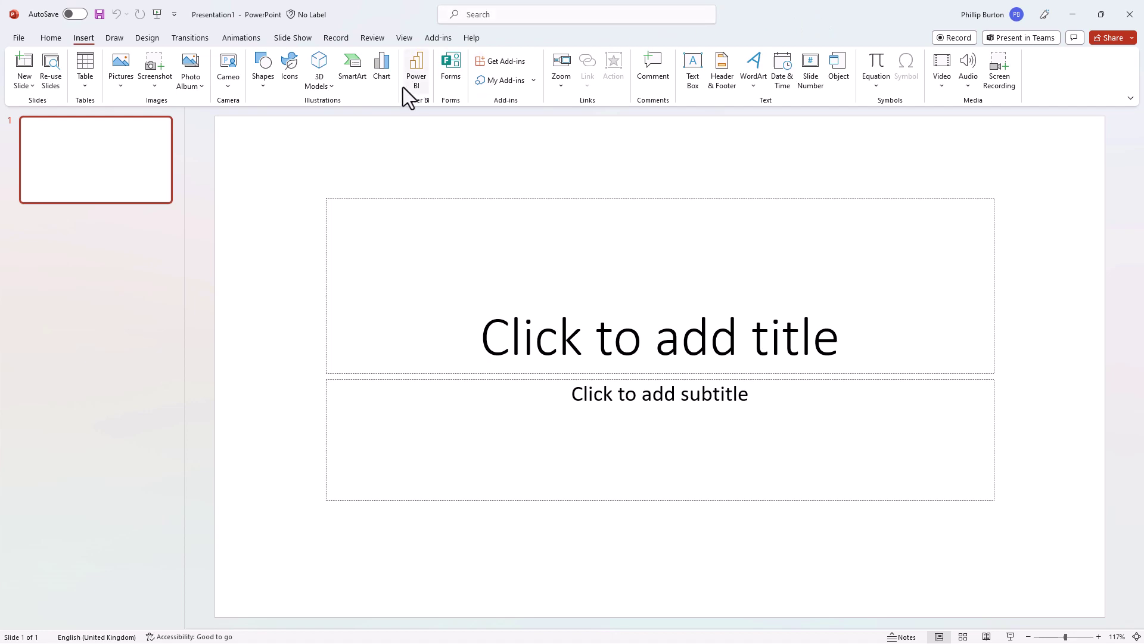
right_click(76, 245)
click(101, 293)
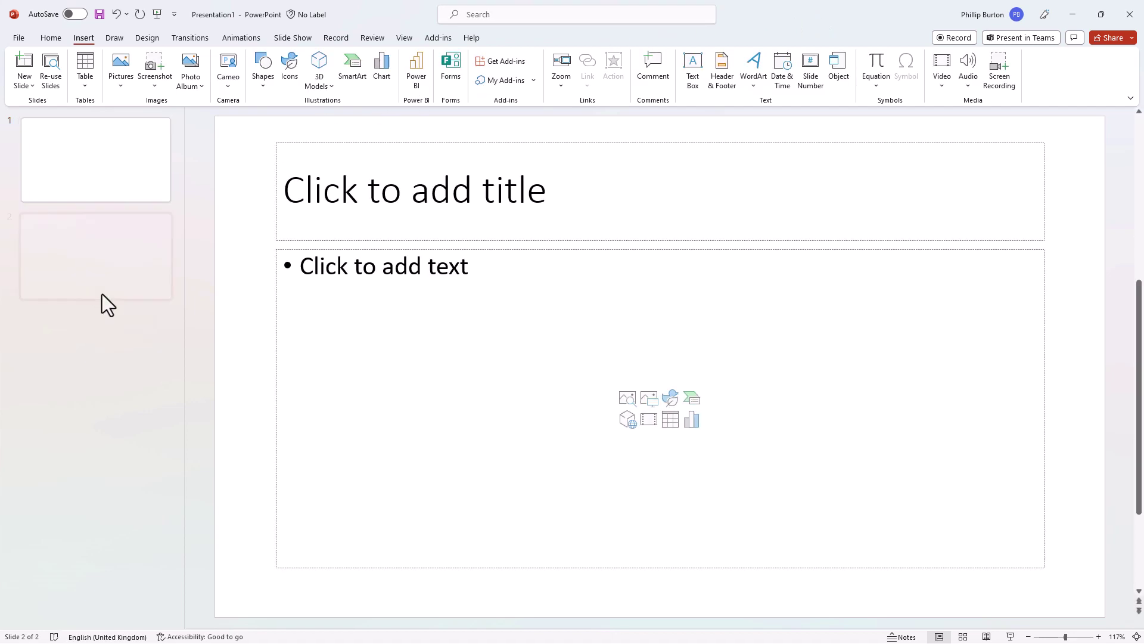
click(407, 81)
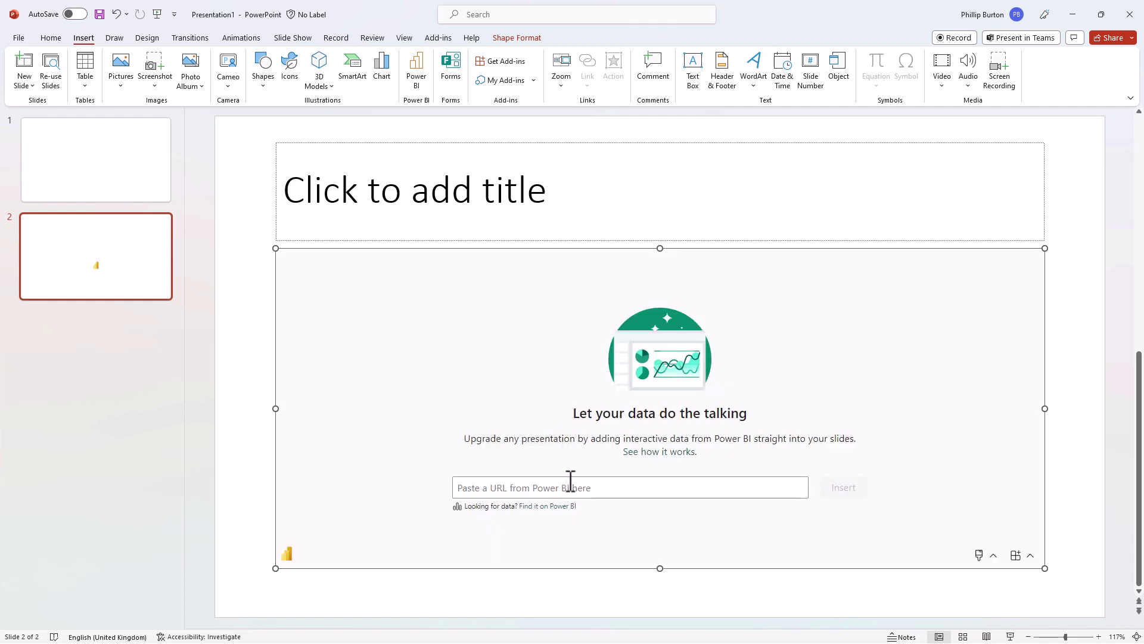
Copy the CategoryAndSubcategorya page link via Export > PowerPoint > Embed live data
drag(781, 16, 34, 177)
click(55, 16)
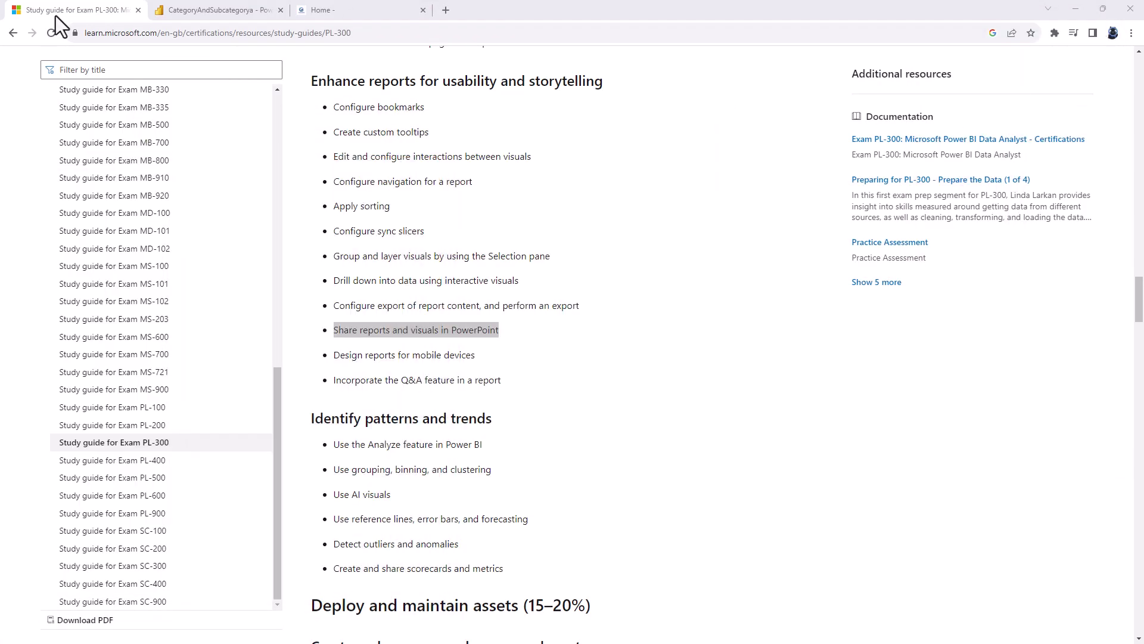
click(215, 6)
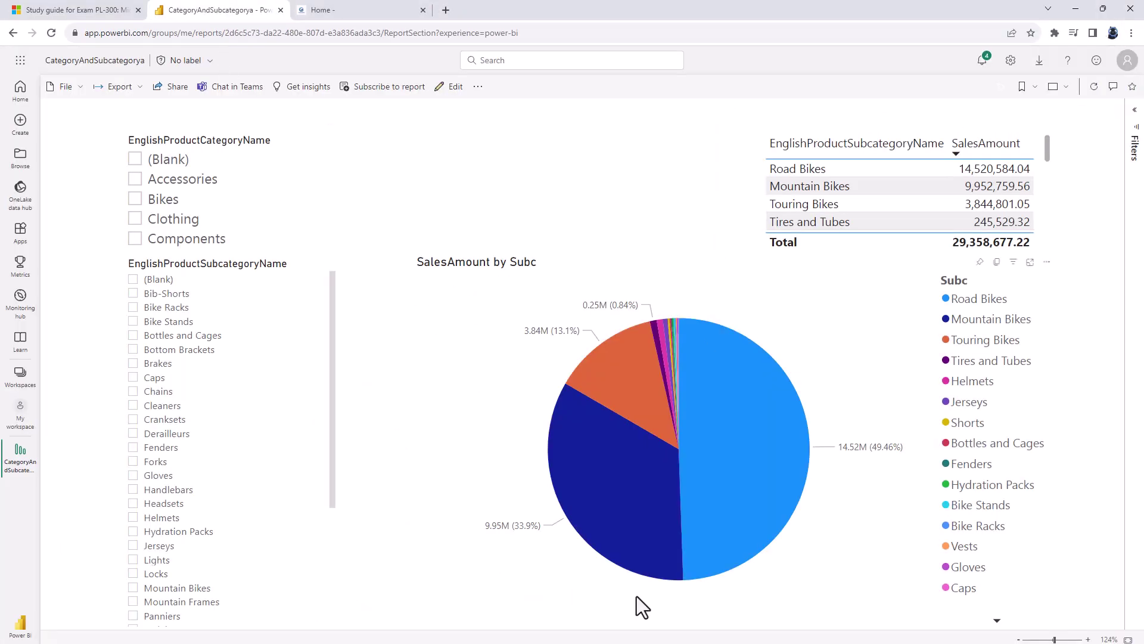
mouse_move(644, 376)
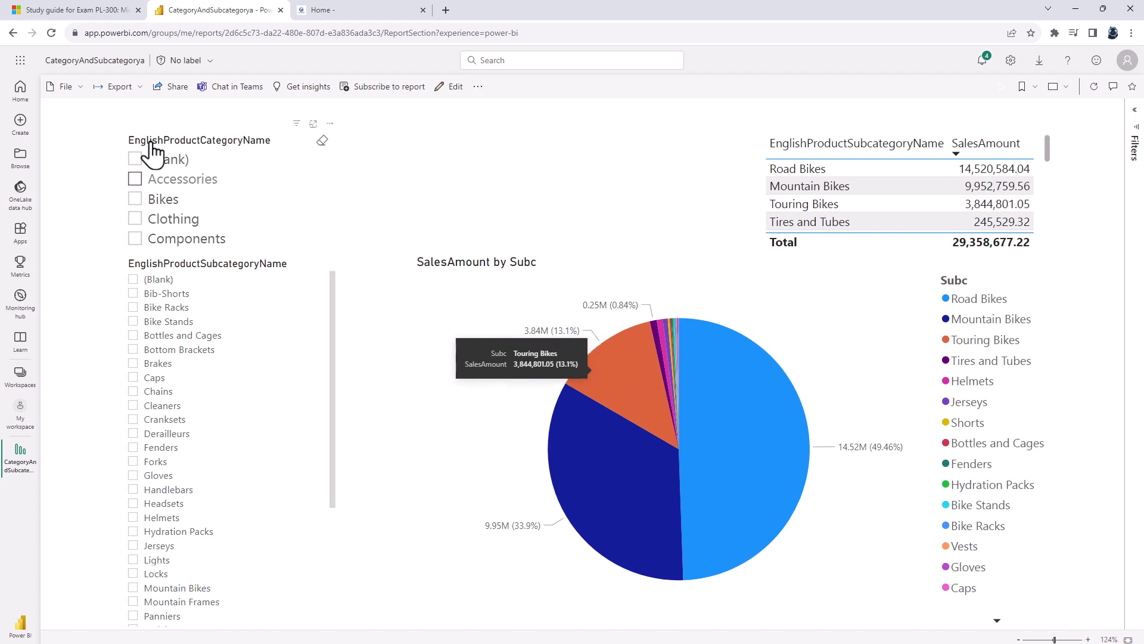
click(134, 89)
mouse_move(165, 133)
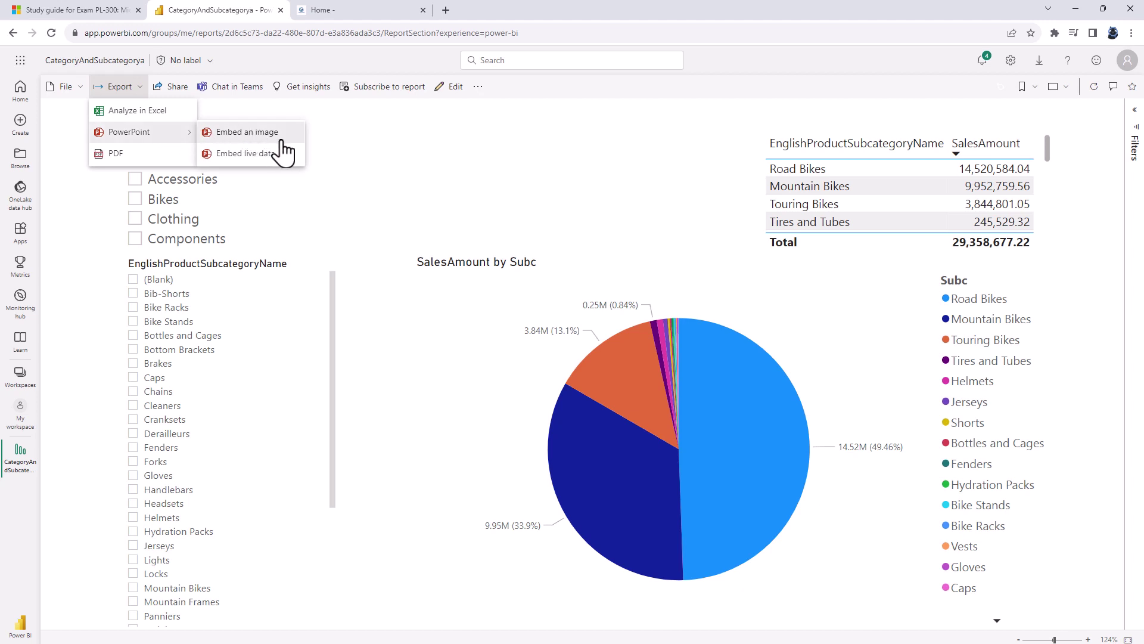
click(233, 154)
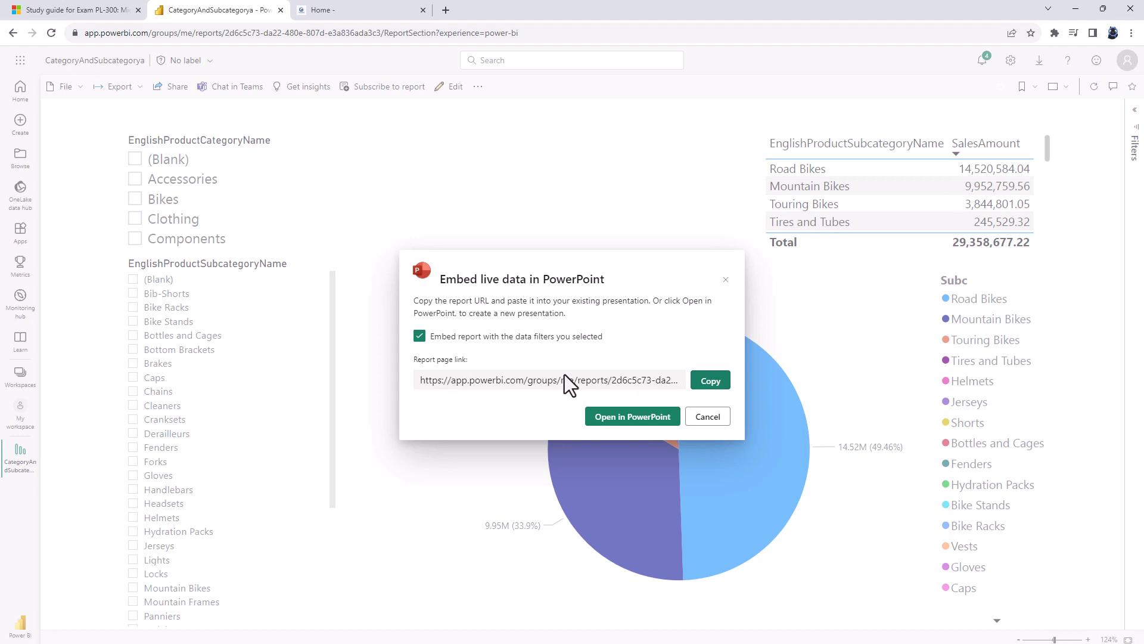
click(715, 382)
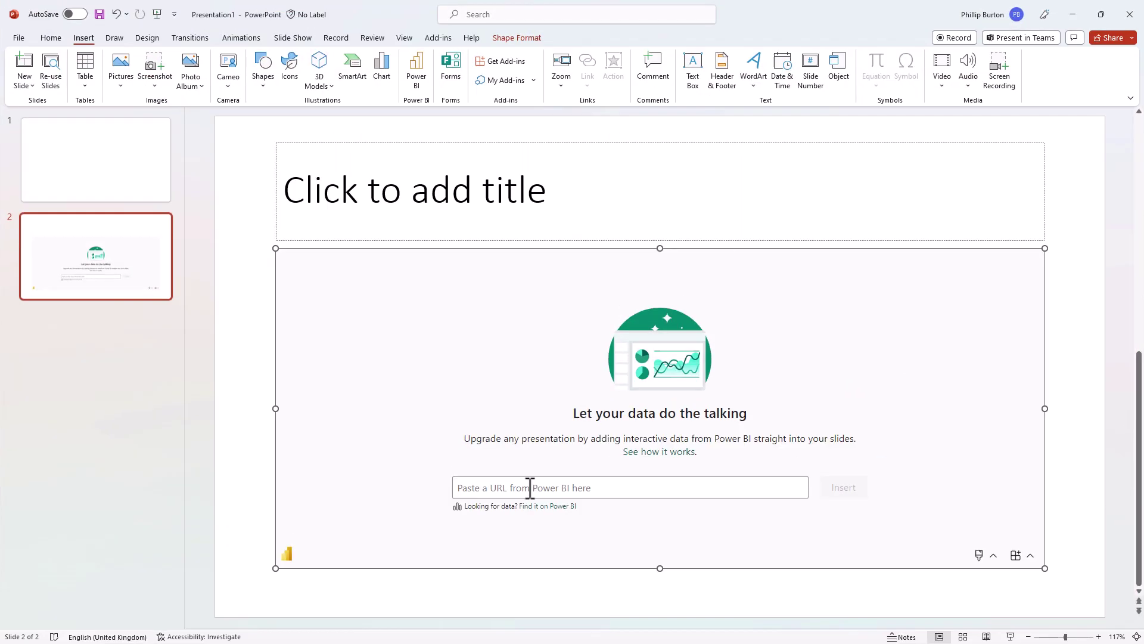
Load the live report page into slide 2's add-in, stretch it to the top, and add slide 3
click(530, 488)
key(ctrl+v)
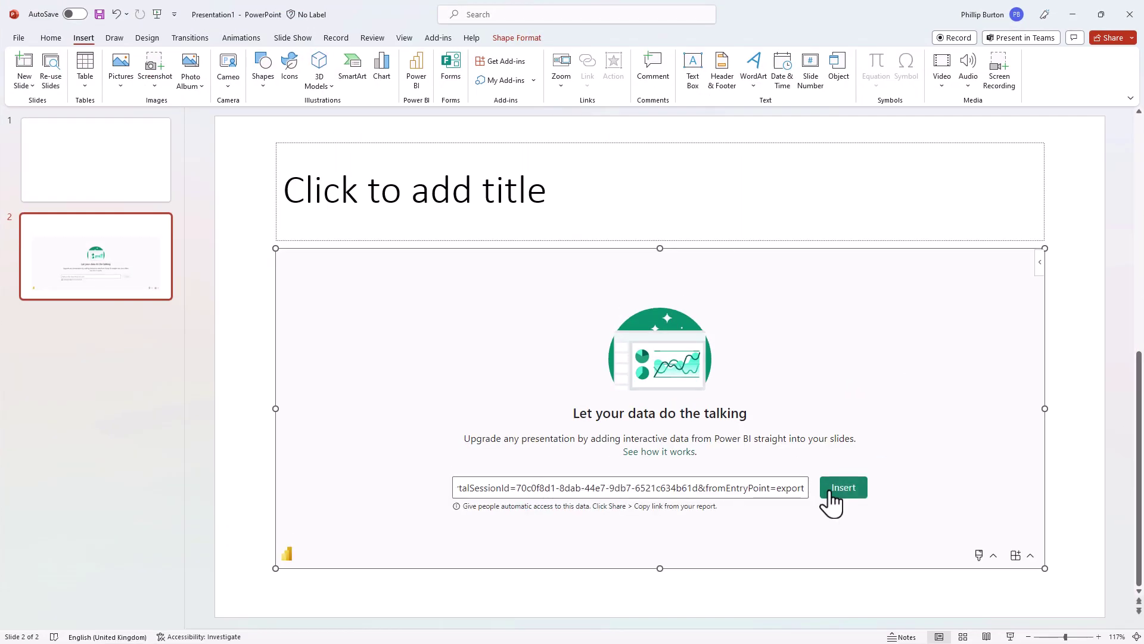
click(842, 495)
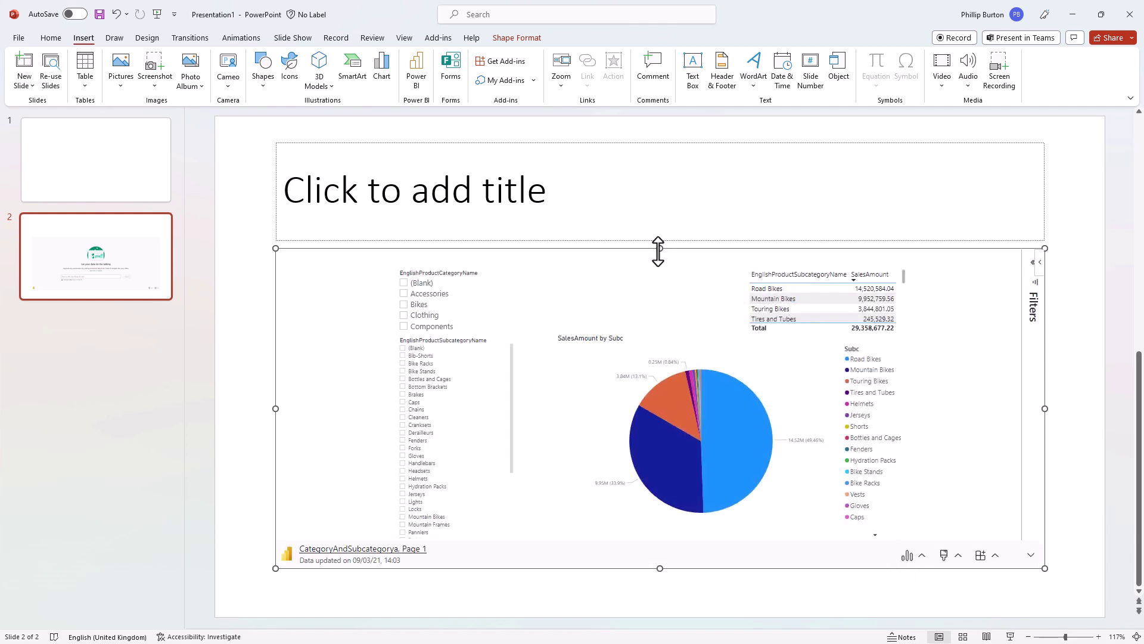
drag(660, 247, 671, 143)
right_click(127, 331)
click(159, 380)
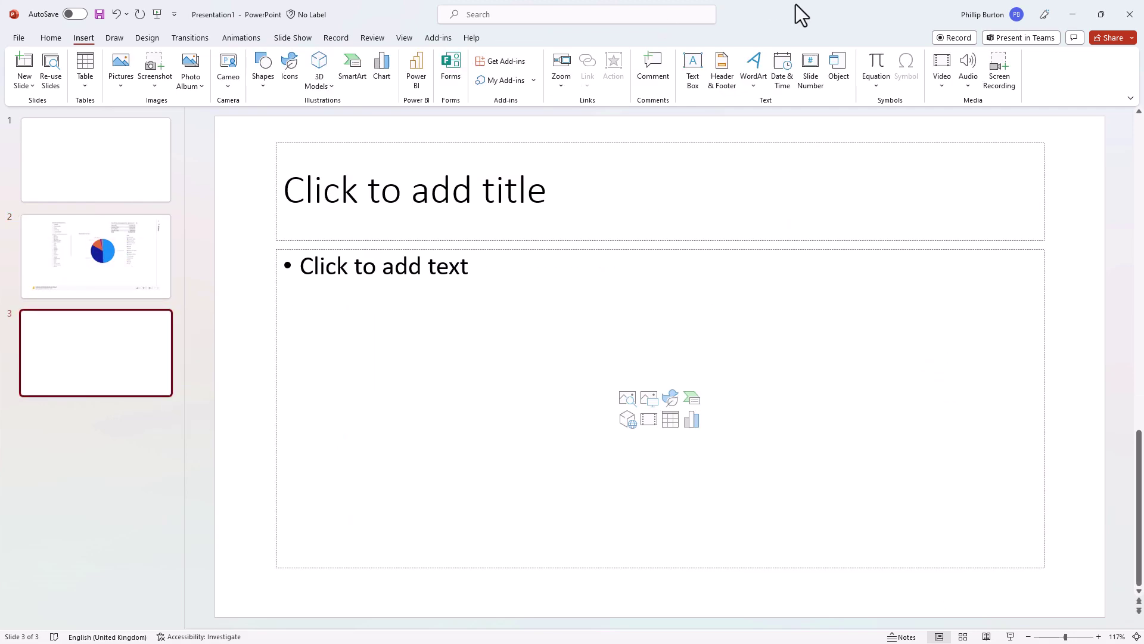
Cancel the embed dialog and copy the table visual's Share > Link to this visual
drag(796, 6, 0, 269)
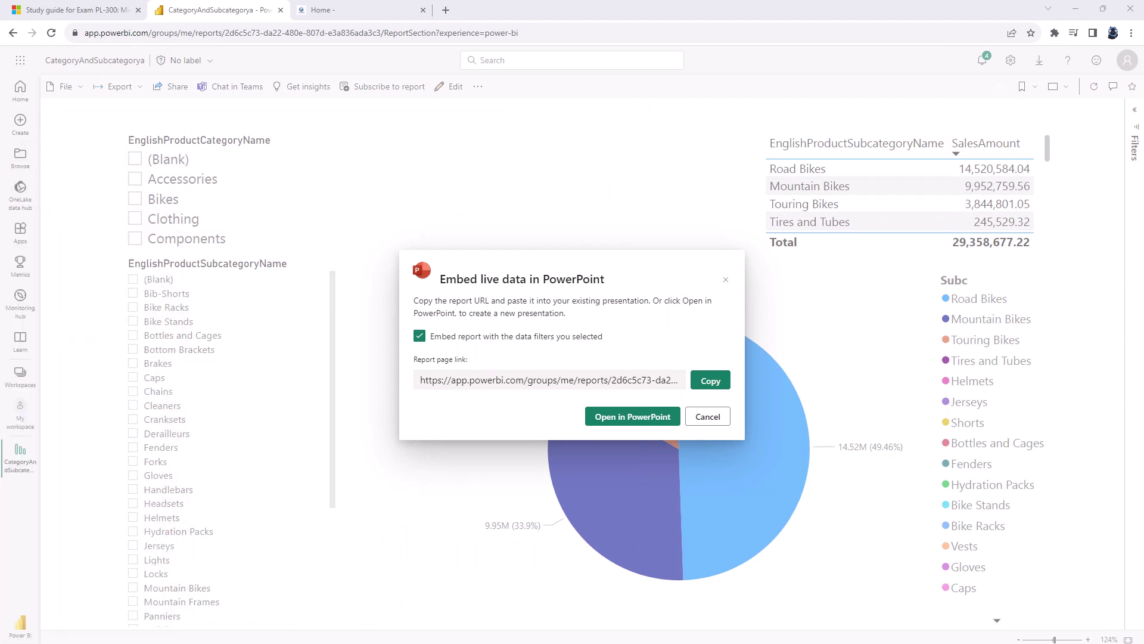
click(708, 416)
click(1047, 123)
mouse_move(977, 137)
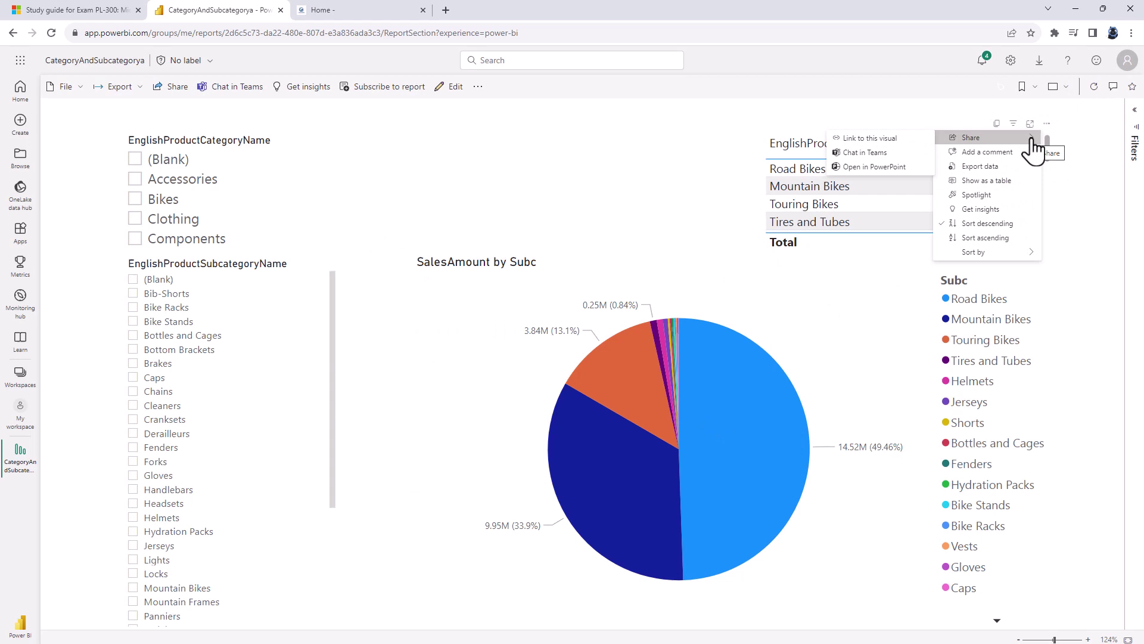
click(898, 140)
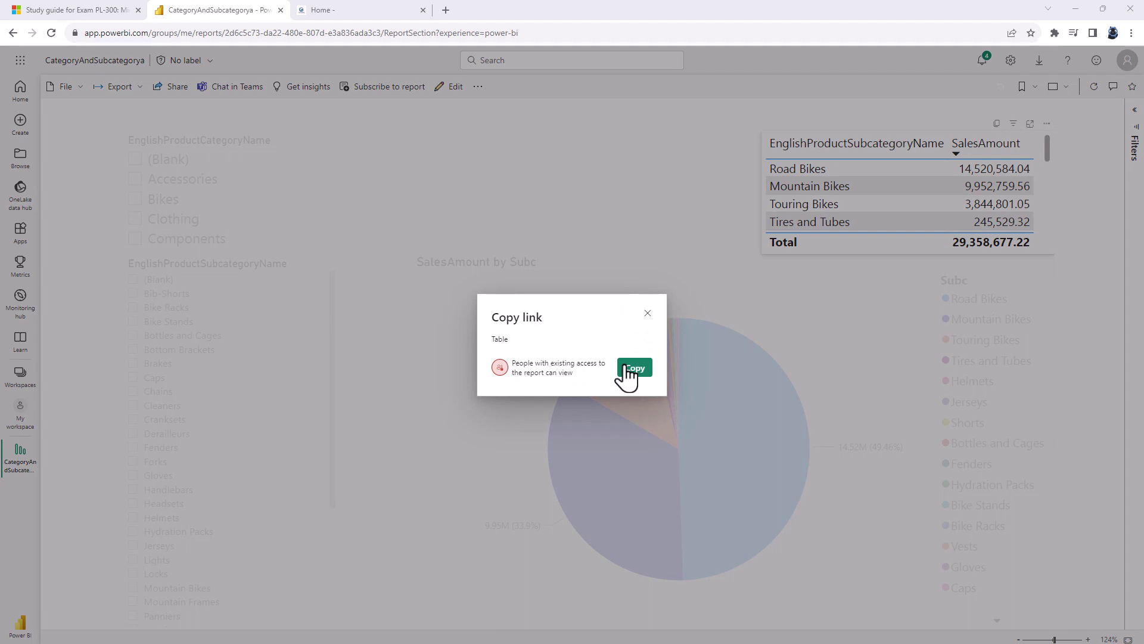
click(636, 368)
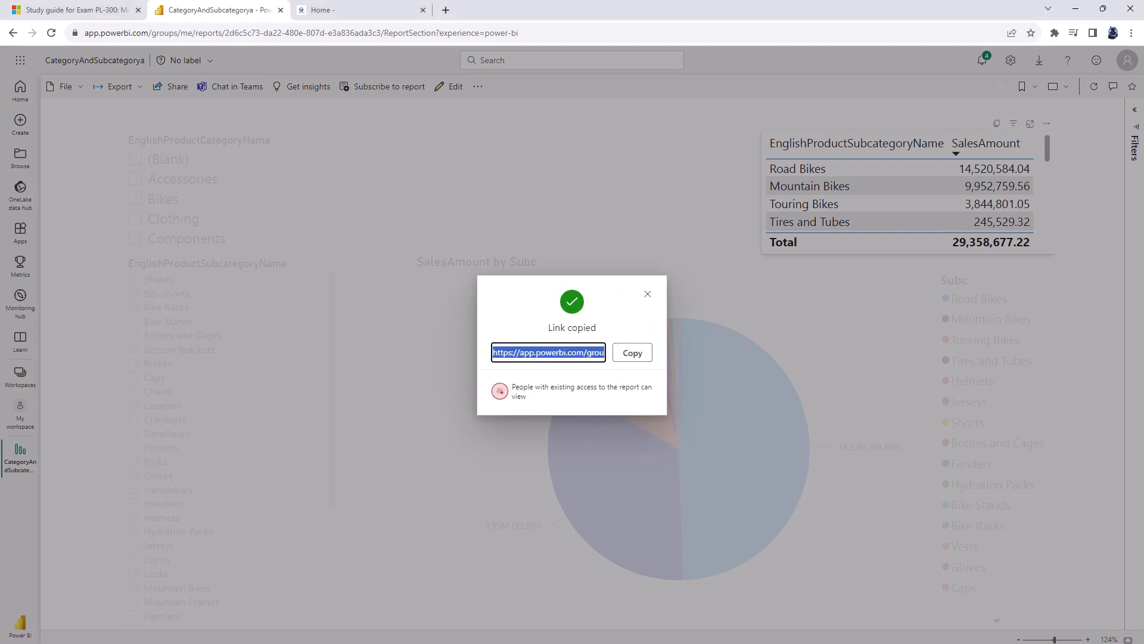
Insert a Power BI add-in on slide 3 and load the copied subcategory sales table link
key(alt+Tab)
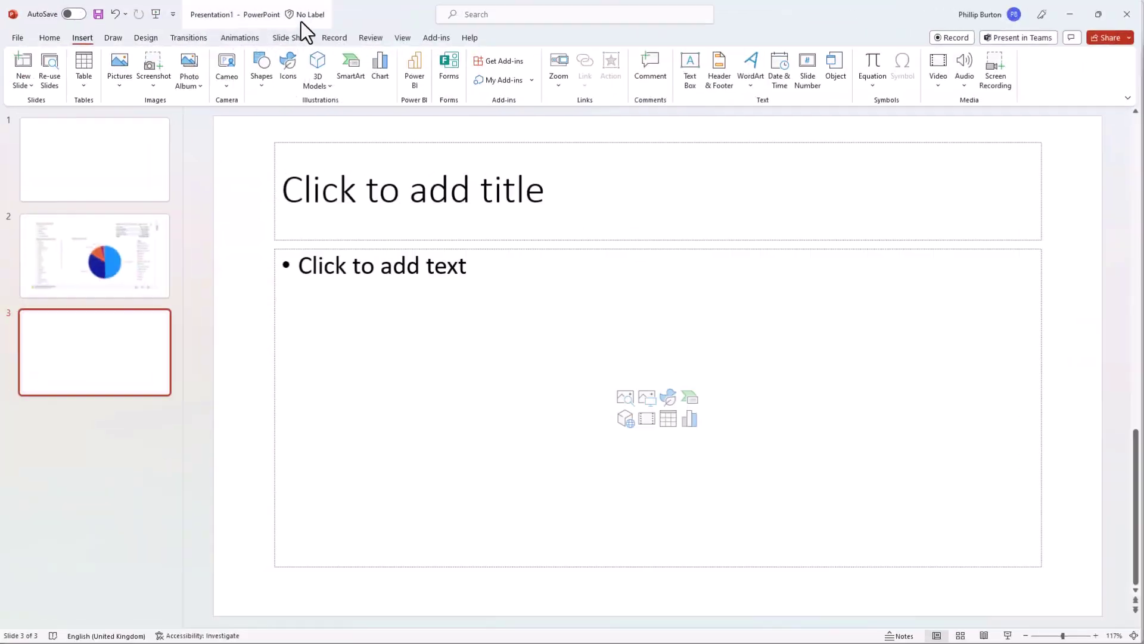
click(417, 75)
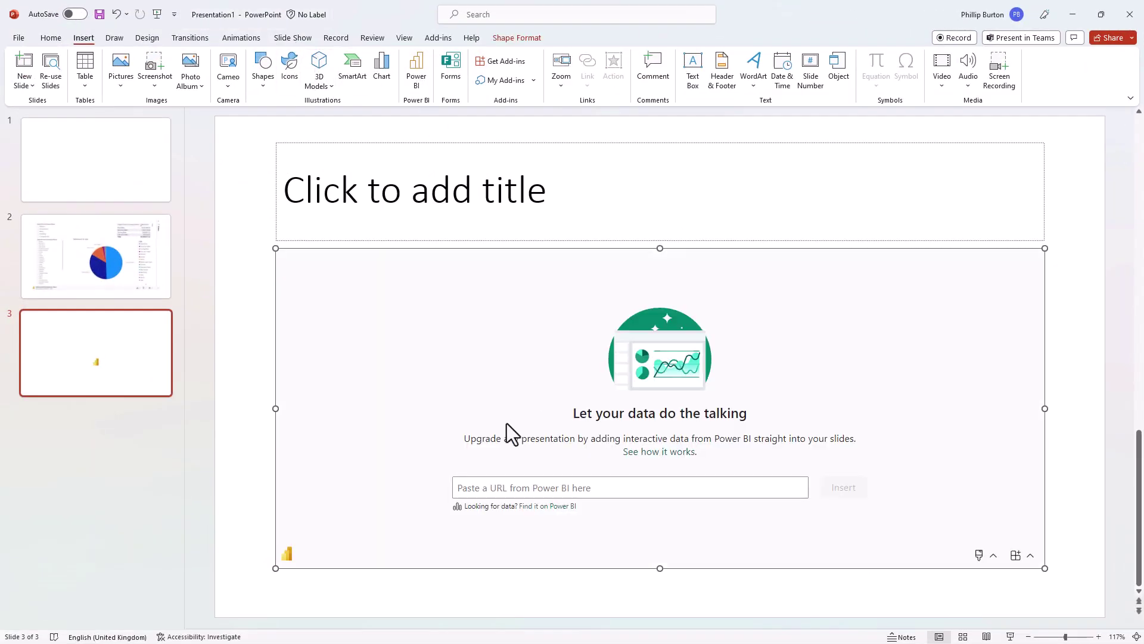
click(517, 490)
key(ctrl+v)
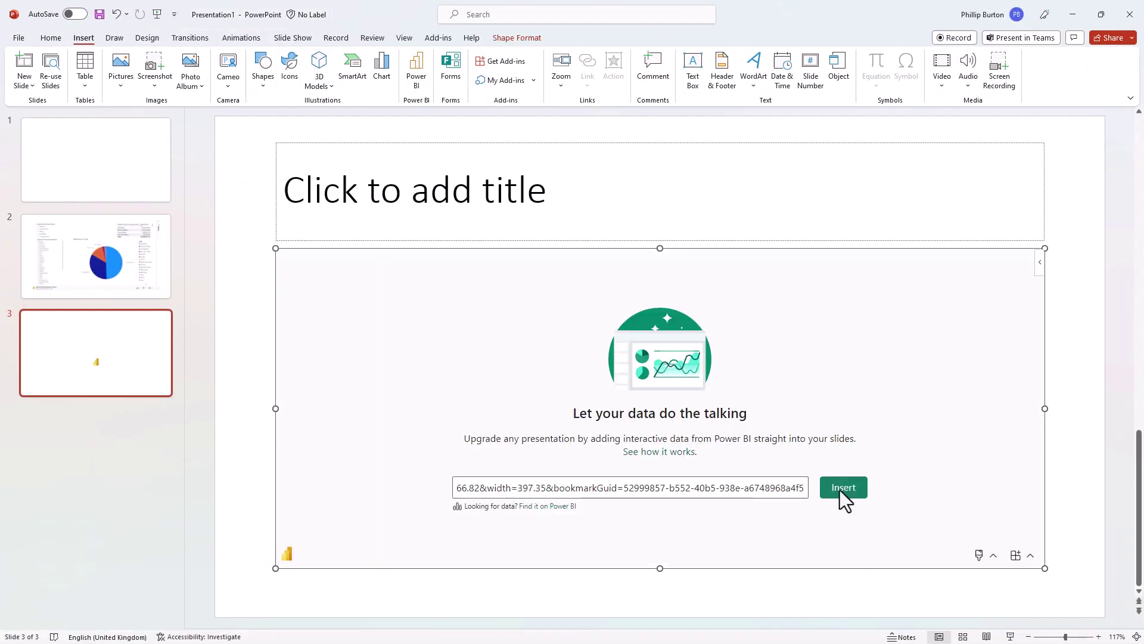
click(841, 489)
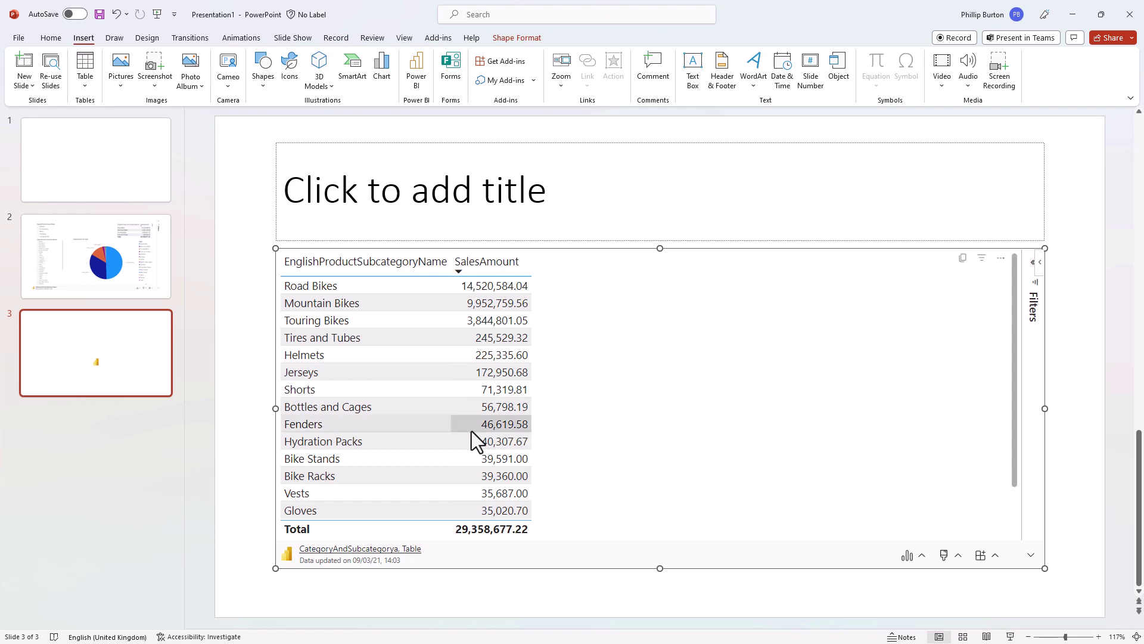
On slide 2, toggle Bikes and Clothing filters and highlight Touring Bikes, then Tires and Tubes
click(159, 268)
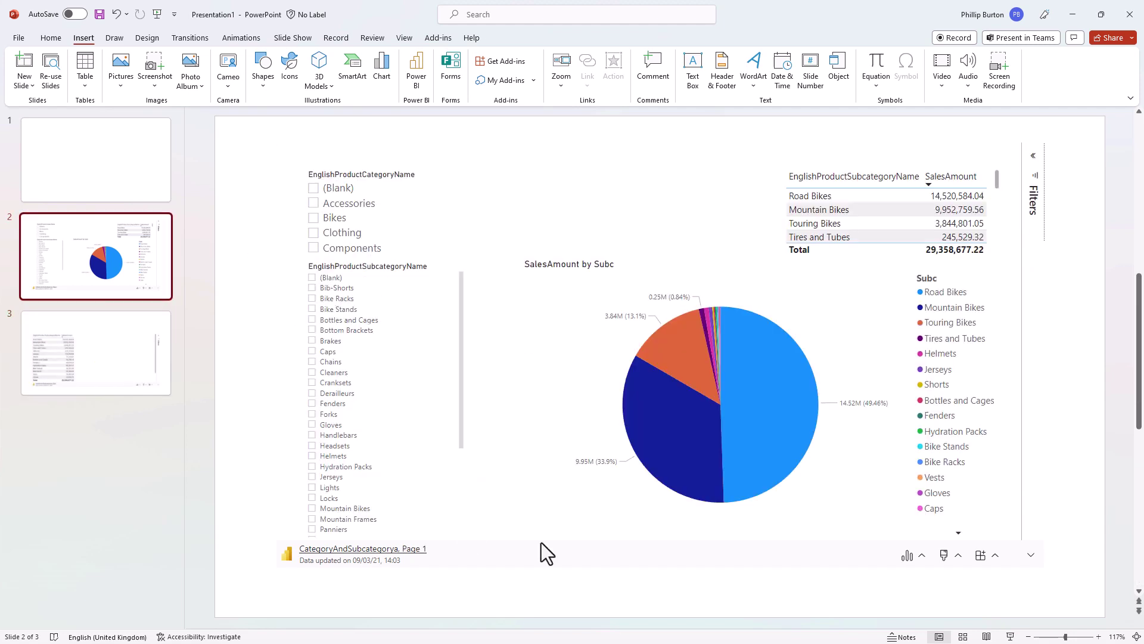
click(314, 218)
click(314, 218)
click(314, 218)
click(313, 234)
click(313, 234)
click(820, 226)
click(823, 227)
click(820, 237)
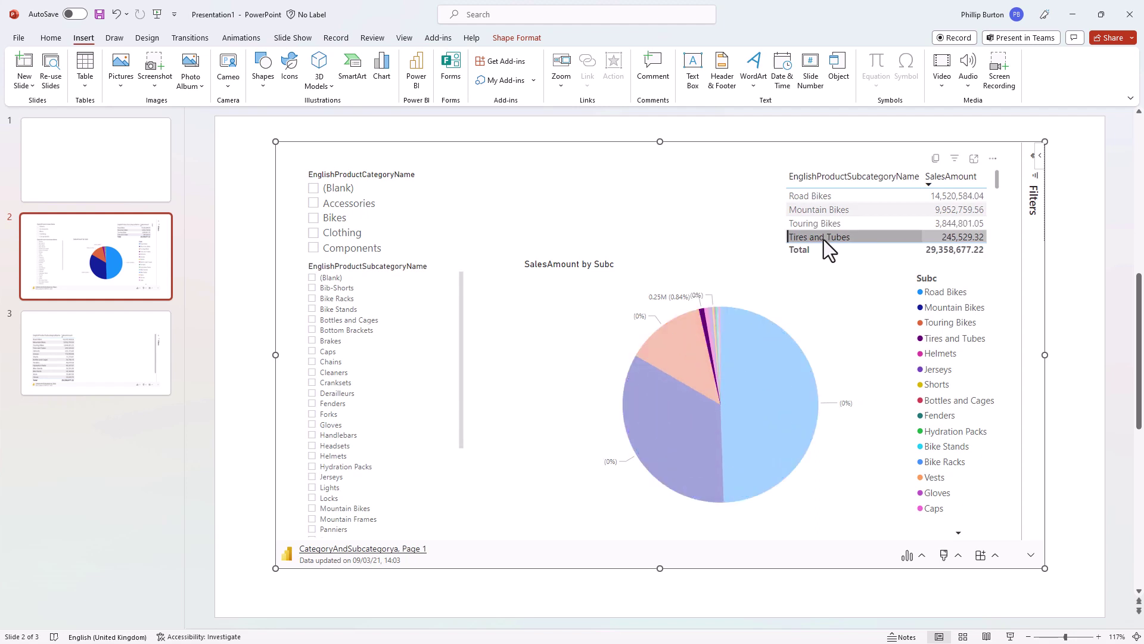
Highlight Road Bikes in the pie, then start the slide show from the beginning
click(815, 197)
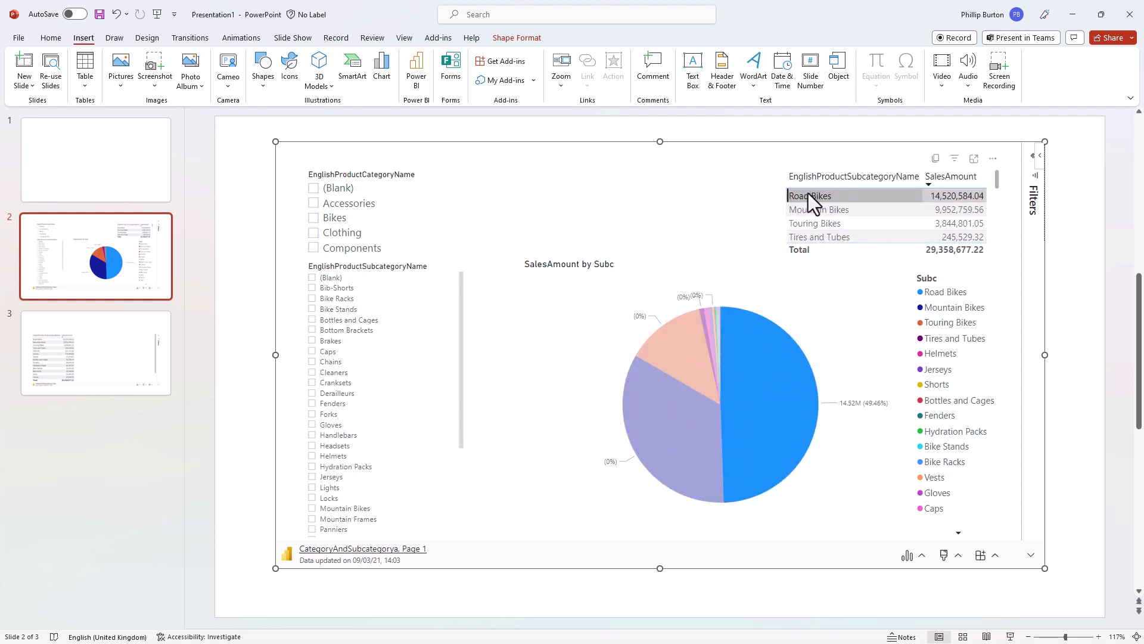
click(295, 39)
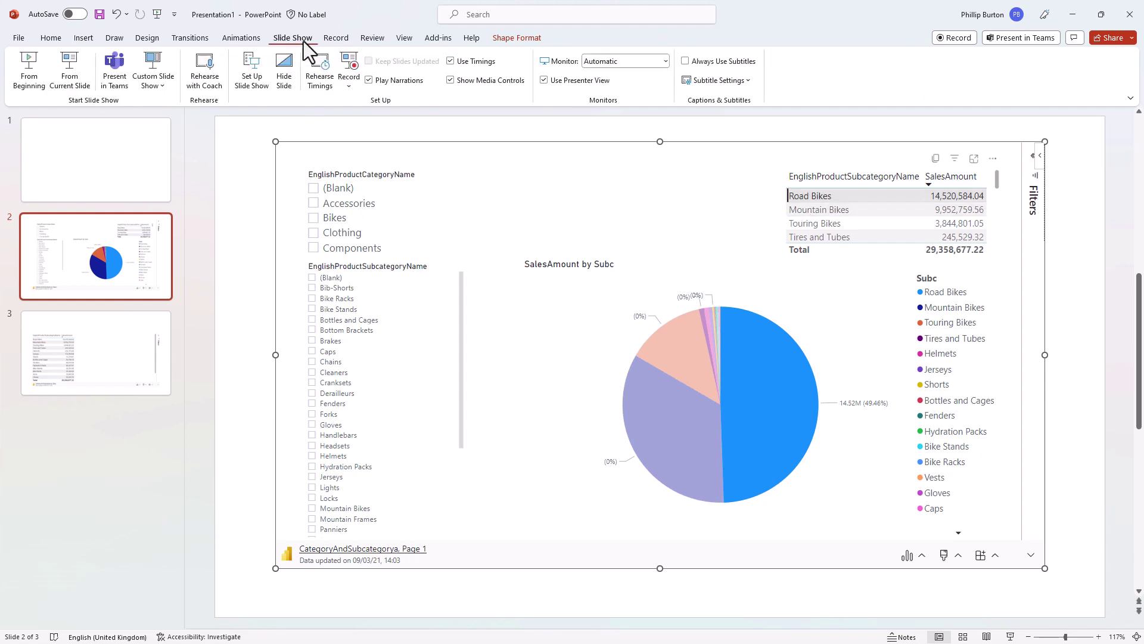
click(31, 77)
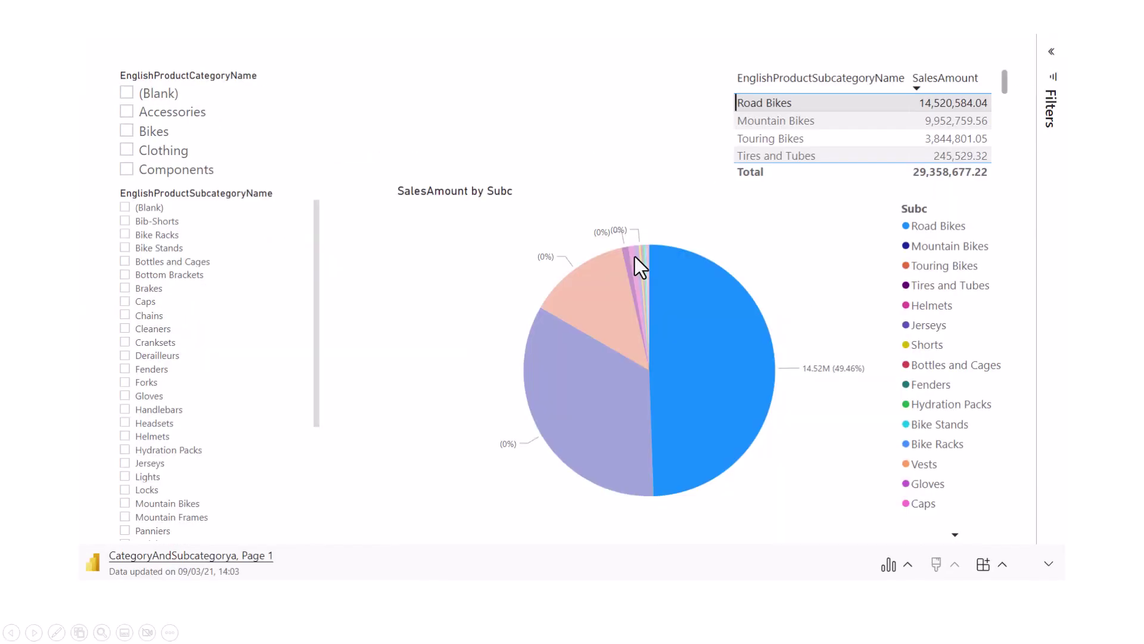
During the show, highlight Touring Bikes and Tires and Tubes, and toggle Bottles and Cages and Shorts
click(786, 141)
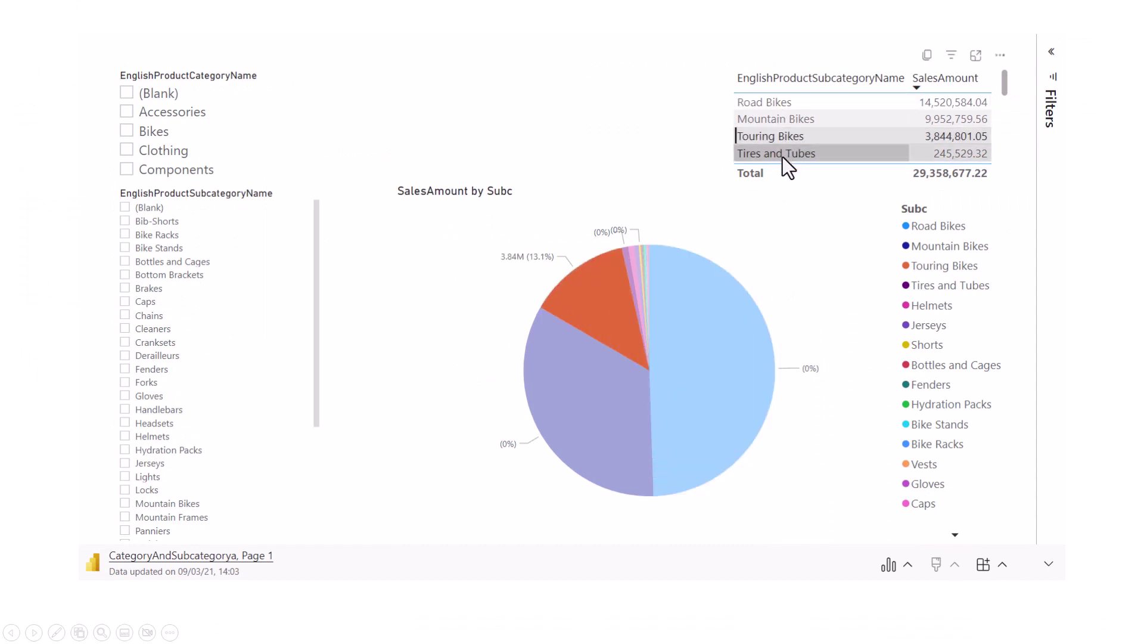
click(782, 156)
click(749, 137)
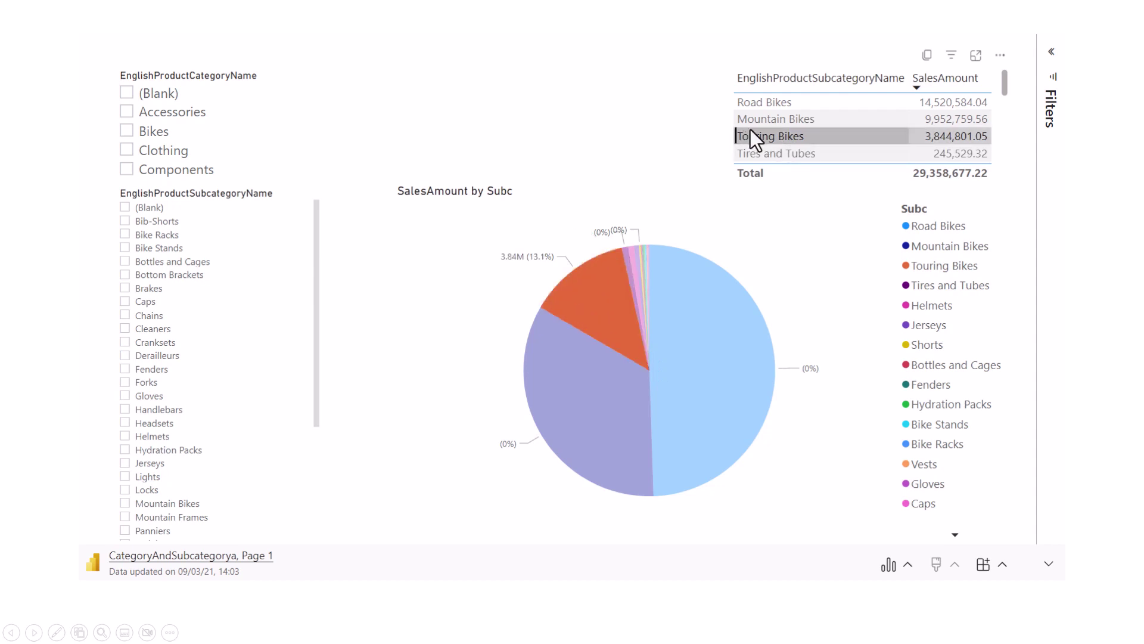
click(124, 262)
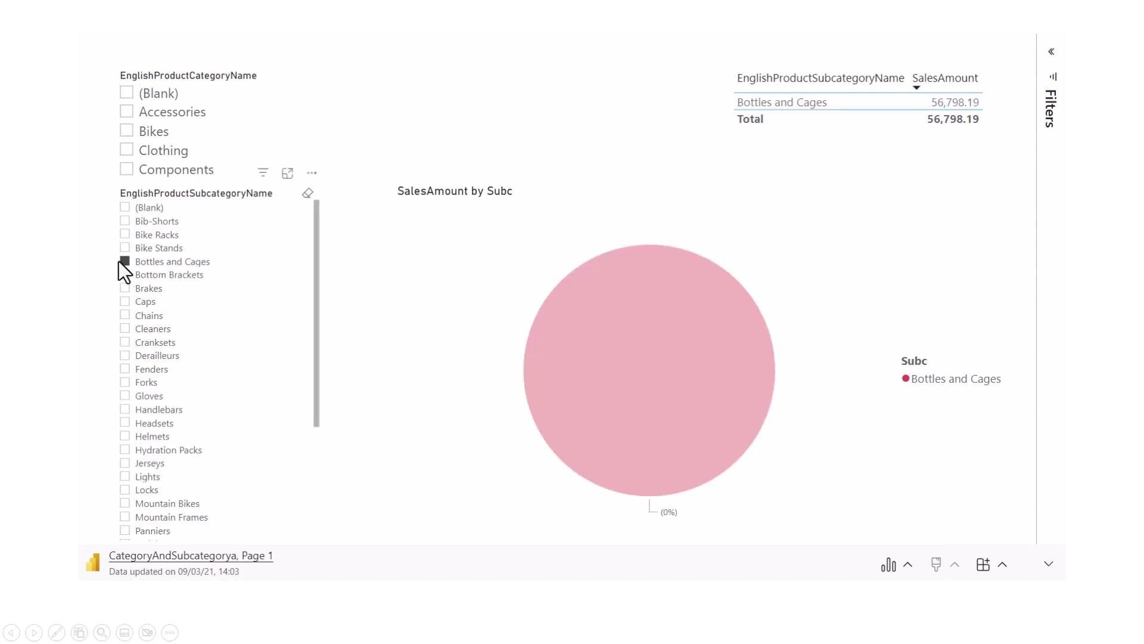
click(124, 261)
click(924, 346)
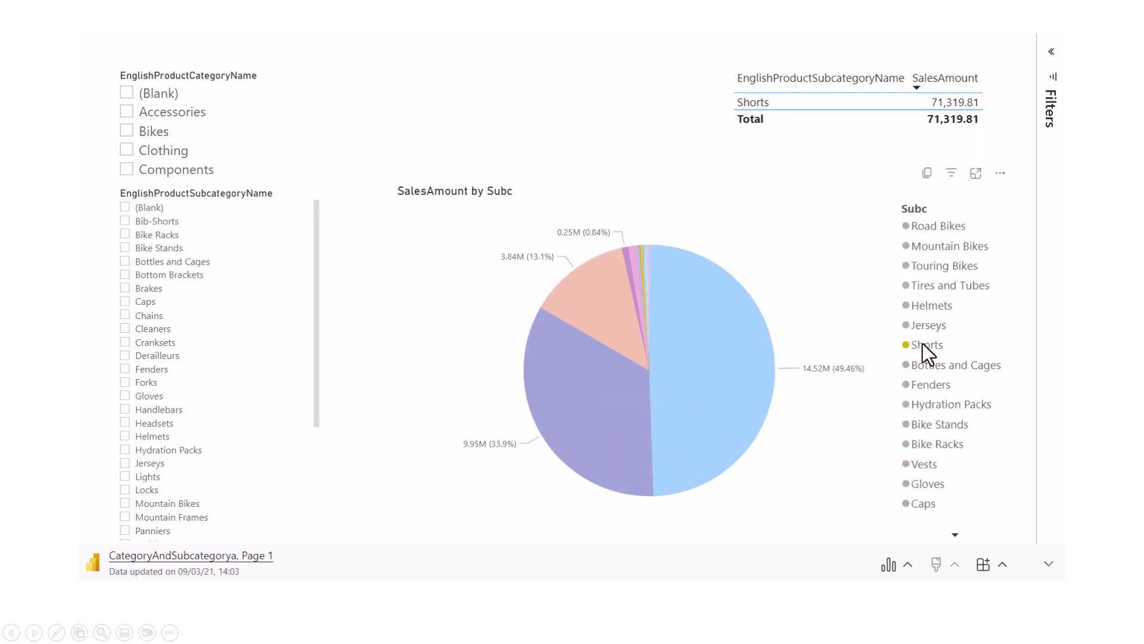
click(932, 345)
click(932, 345)
click(932, 344)
click(819, 156)
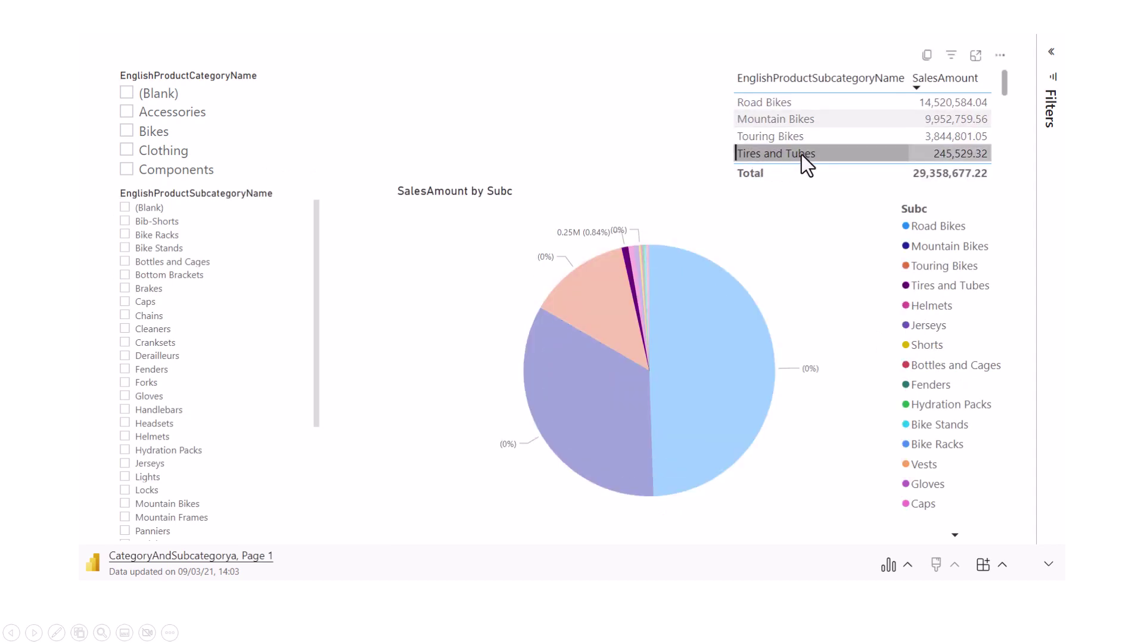
View the refresh and reset data options, close them unchanged, and end the show
click(908, 565)
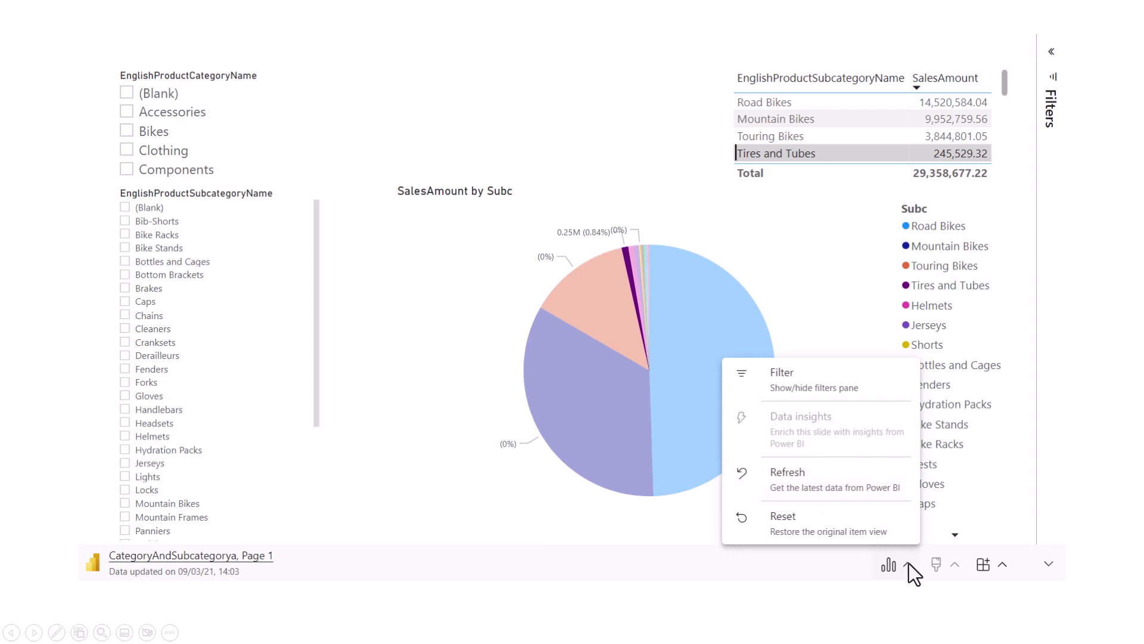
click(1048, 398)
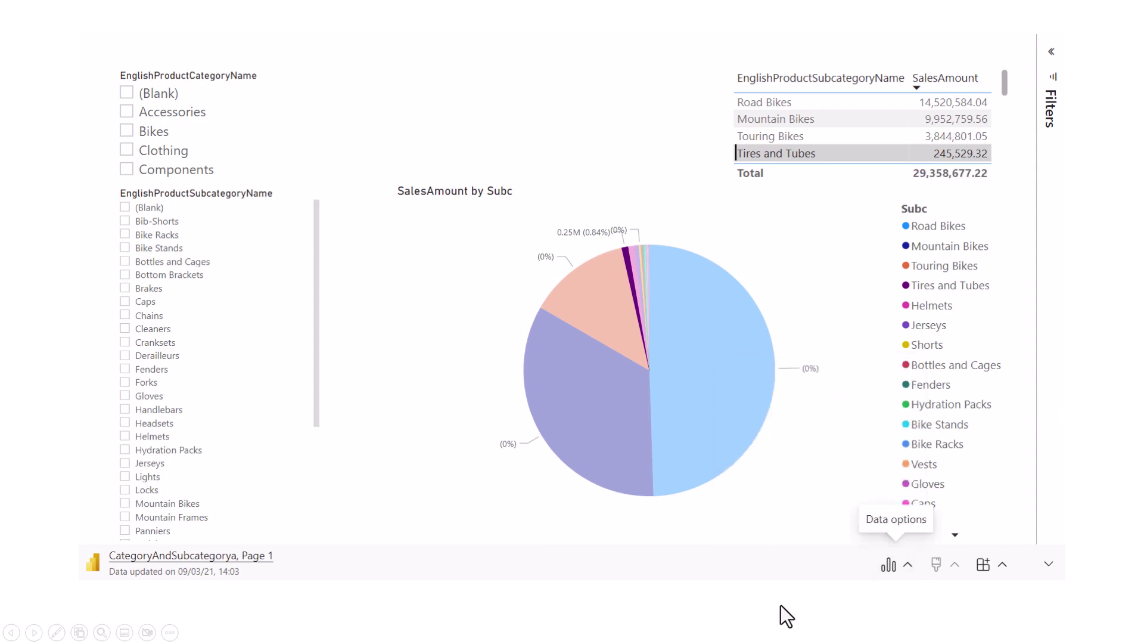
key(Escape)
Return to slide 2 and open, then close, the report's Data insights panel
scroll(781, 603, down, 1)
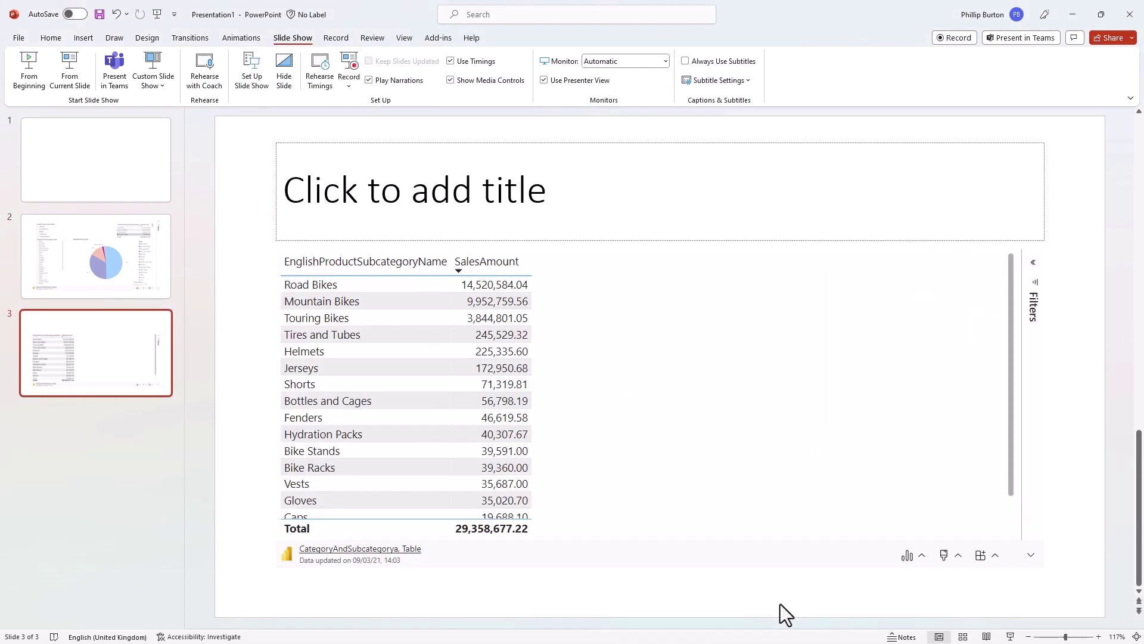
click(99, 285)
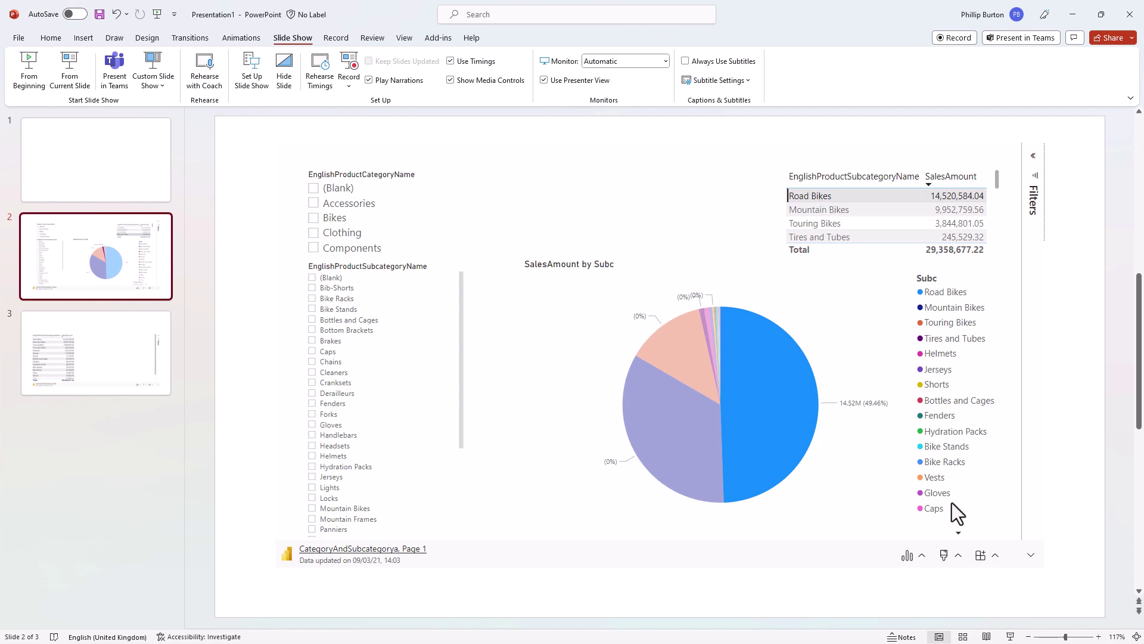
click(917, 559)
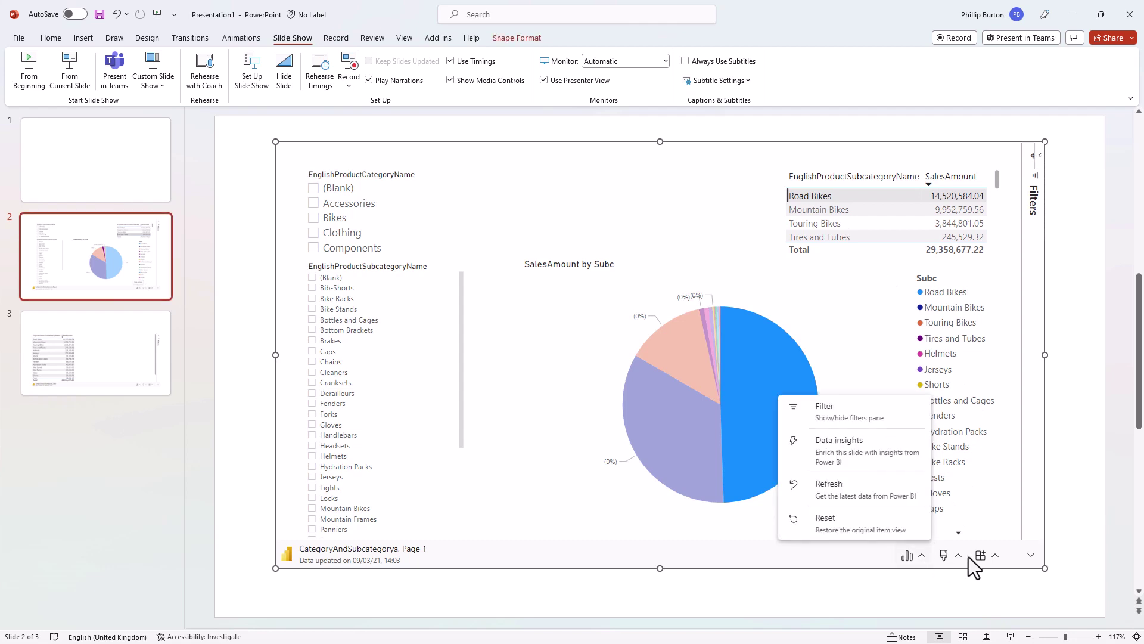
click(961, 558)
click(920, 556)
click(864, 446)
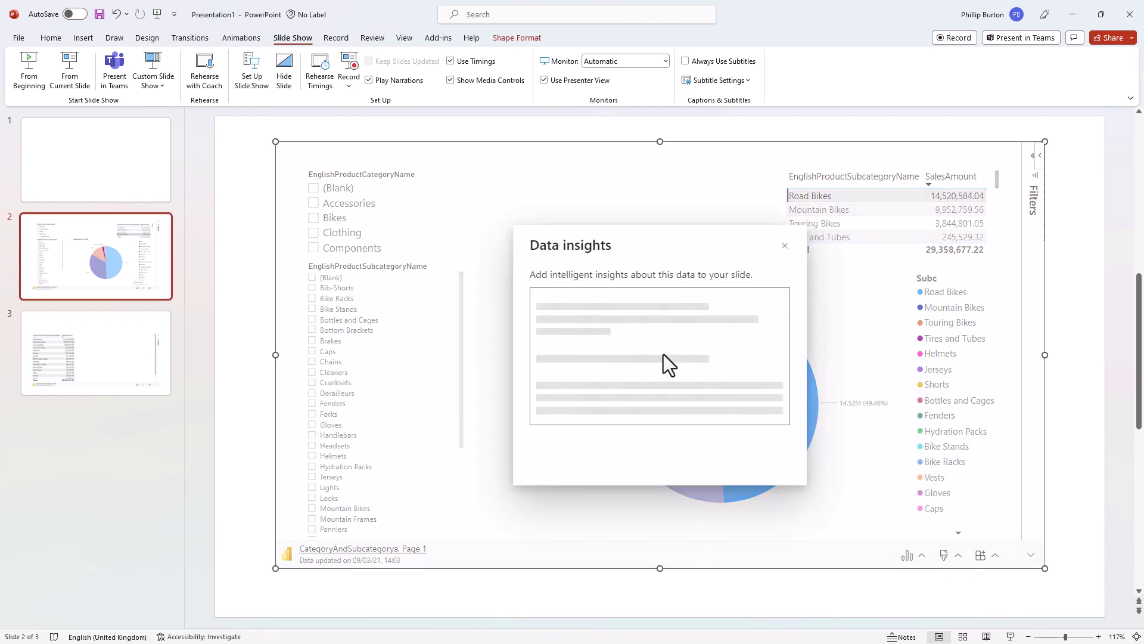
click(785, 246)
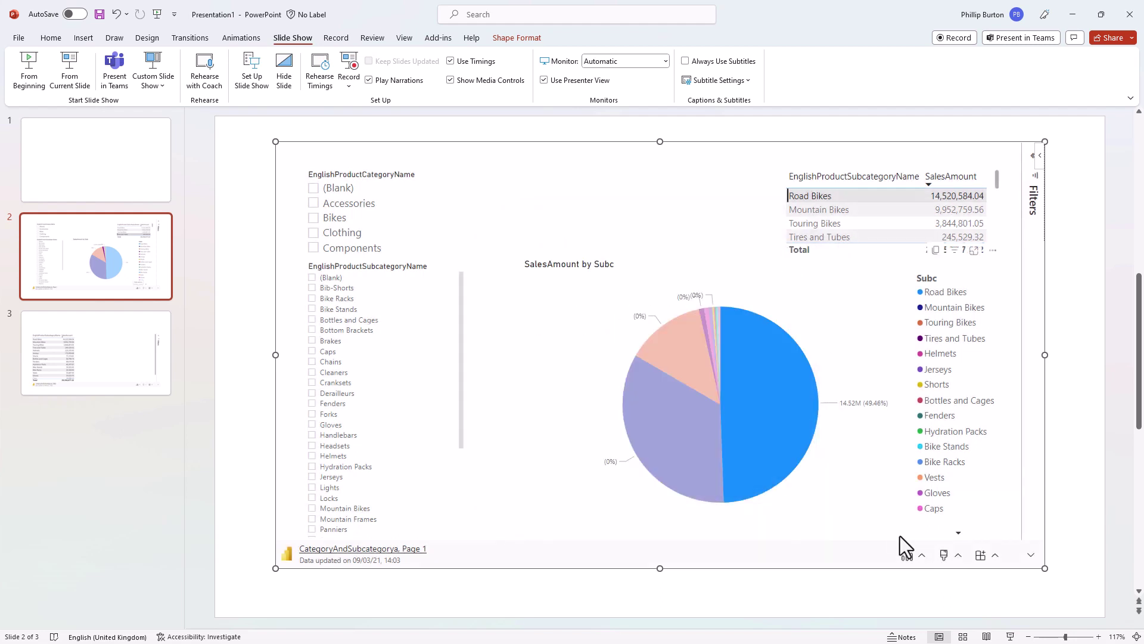
Check the Outline and Clear data menus, then open the add-in's top-right menu
click(959, 555)
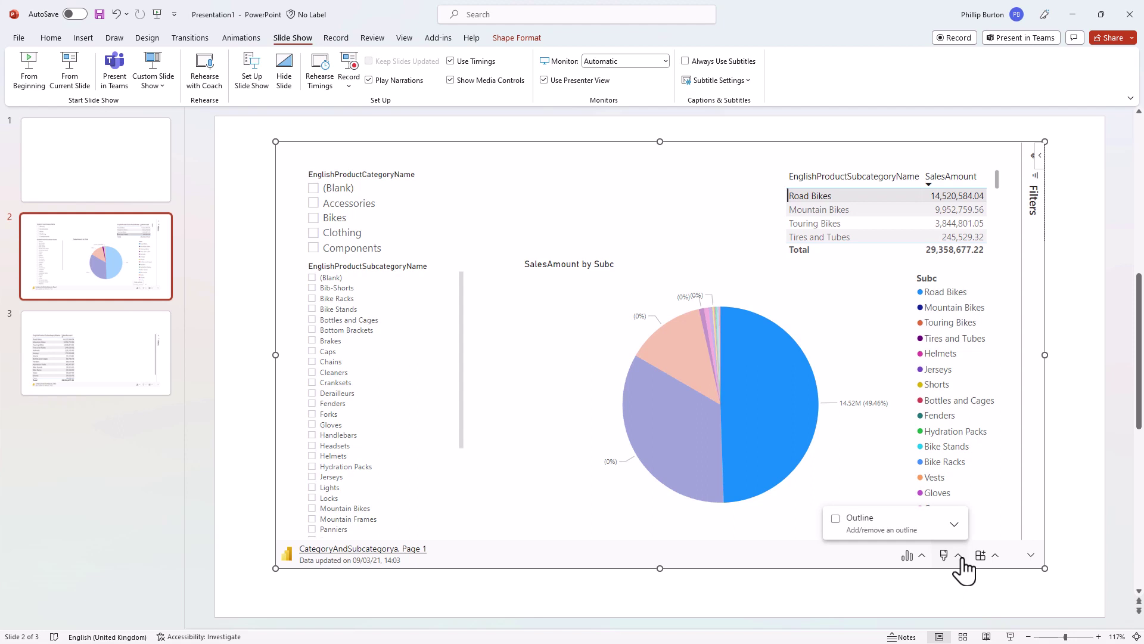
click(995, 557)
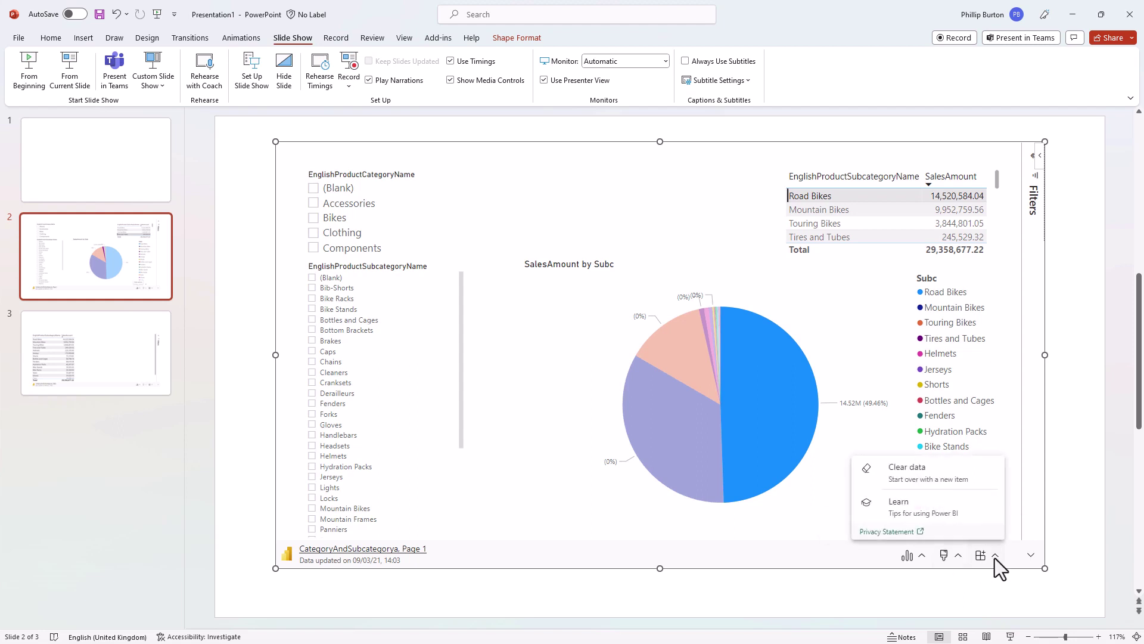
click(1039, 161)
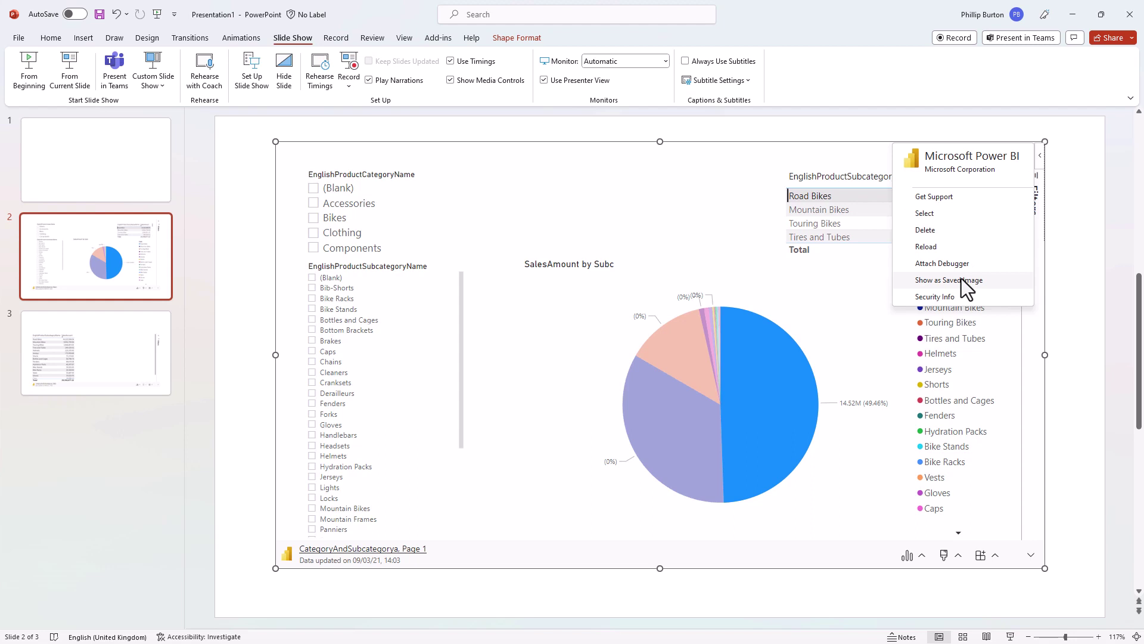
click(1068, 21)
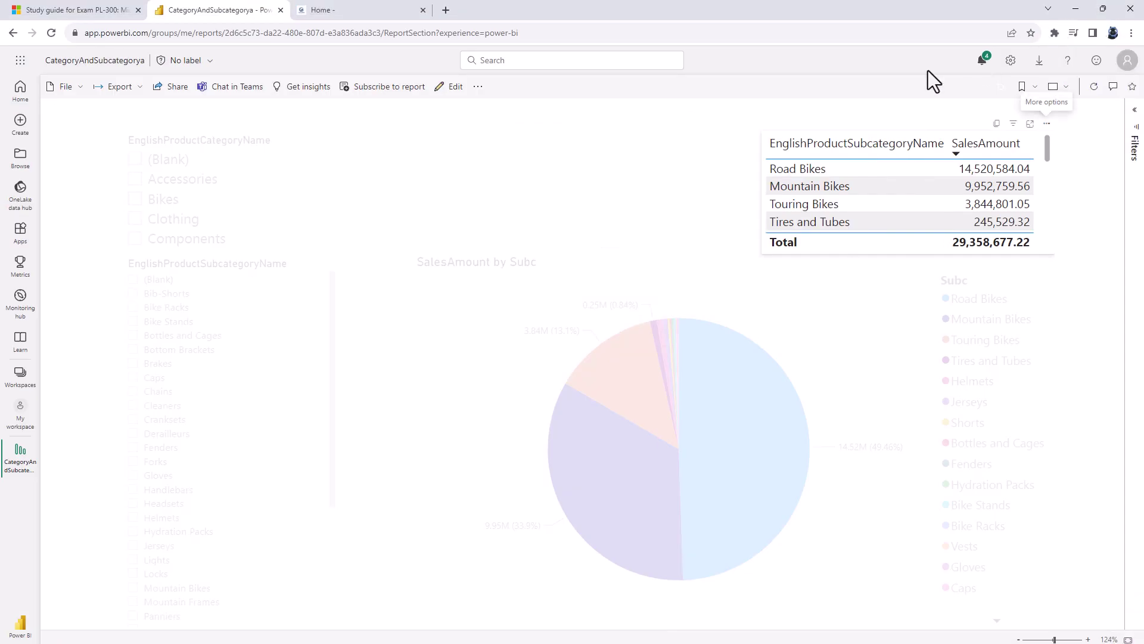
click(543, 208)
click(177, 95)
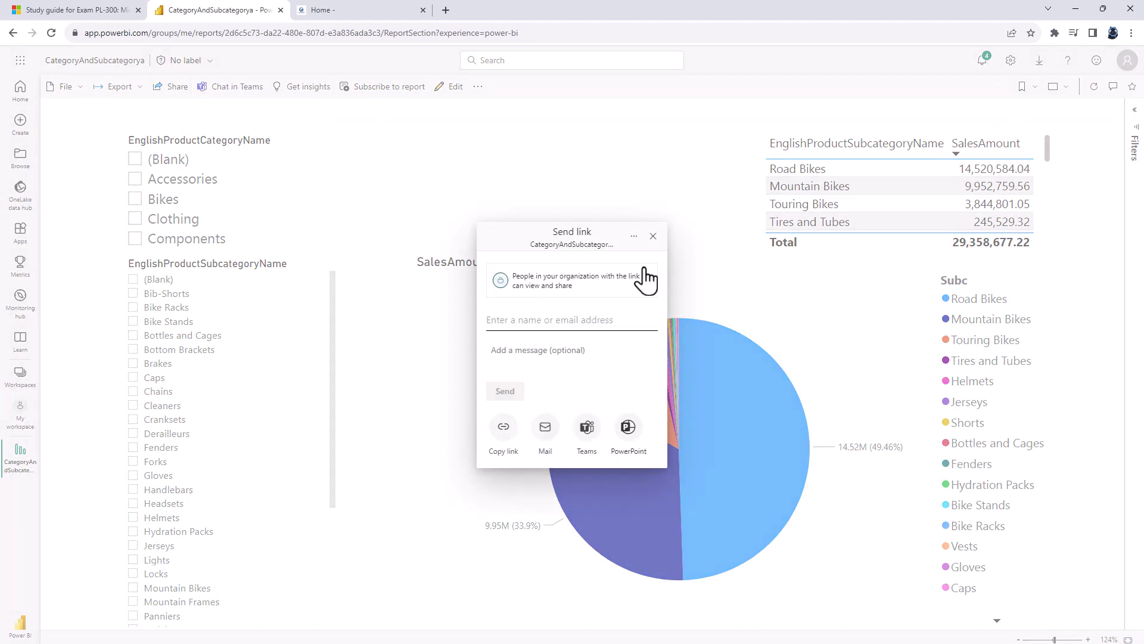
click(653, 236)
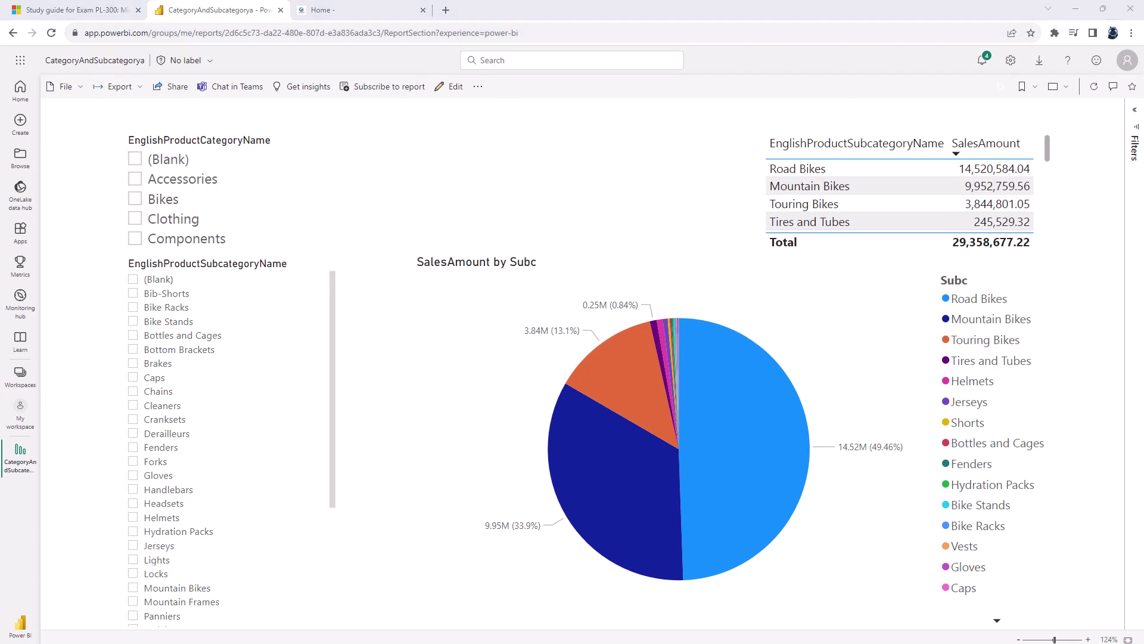
Put an empty Power BI add-in placeholder on title slide 1
key(alt+Tab)
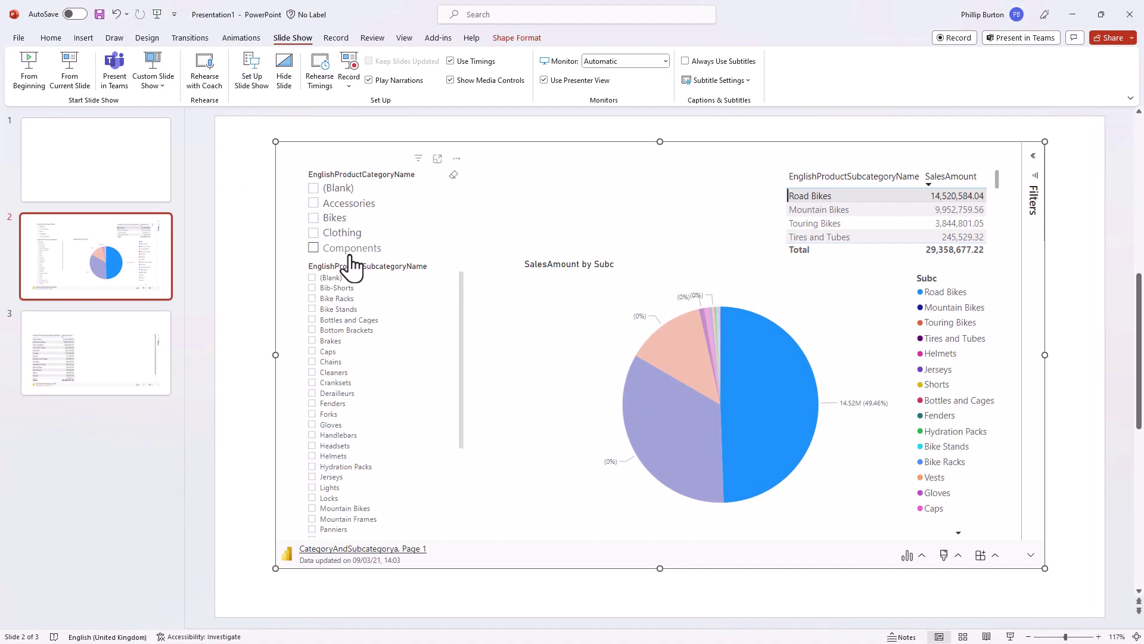
click(131, 140)
click(87, 38)
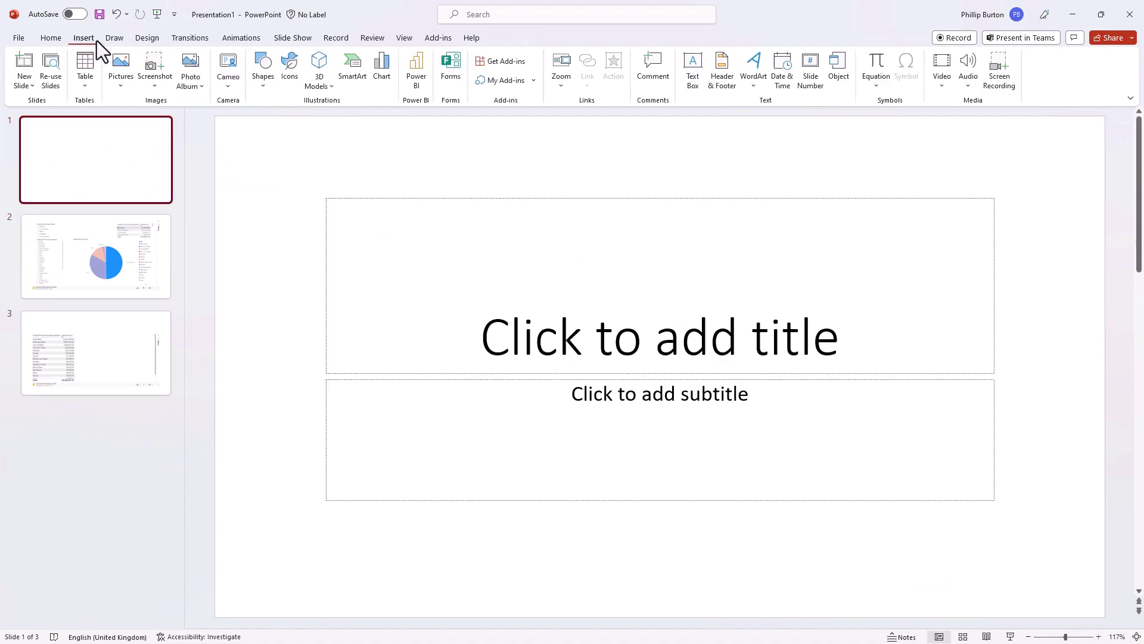
click(423, 84)
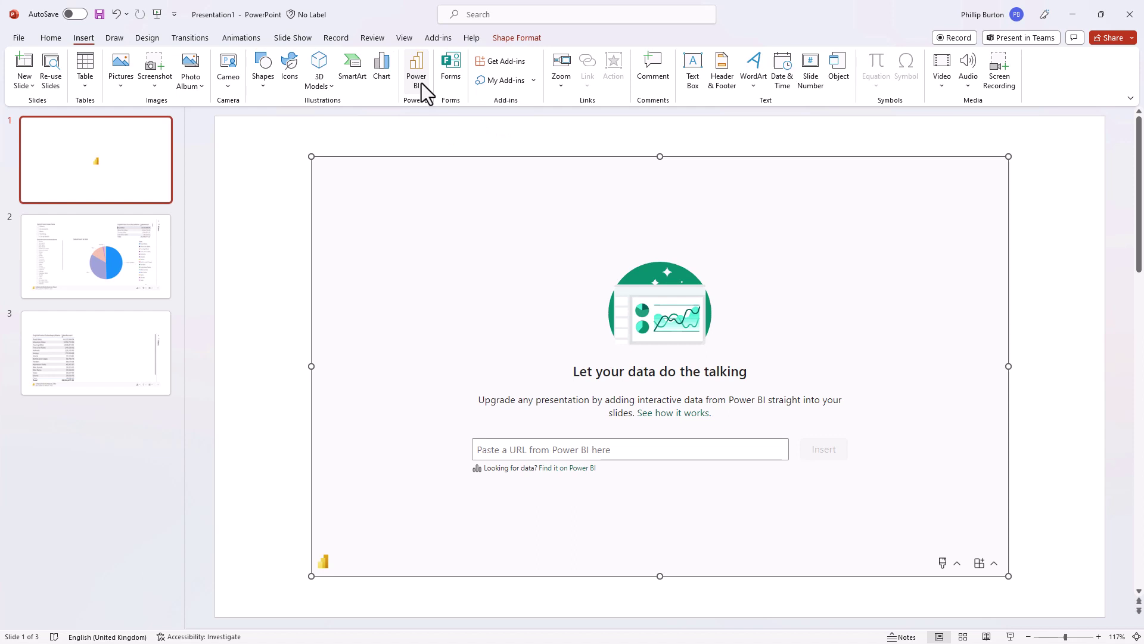
Minimize PowerPoint and open PL-300: Microsoft Power BI Data Analyst under idodata.com's REPORTING SOFTWARE menu
click(1076, 14)
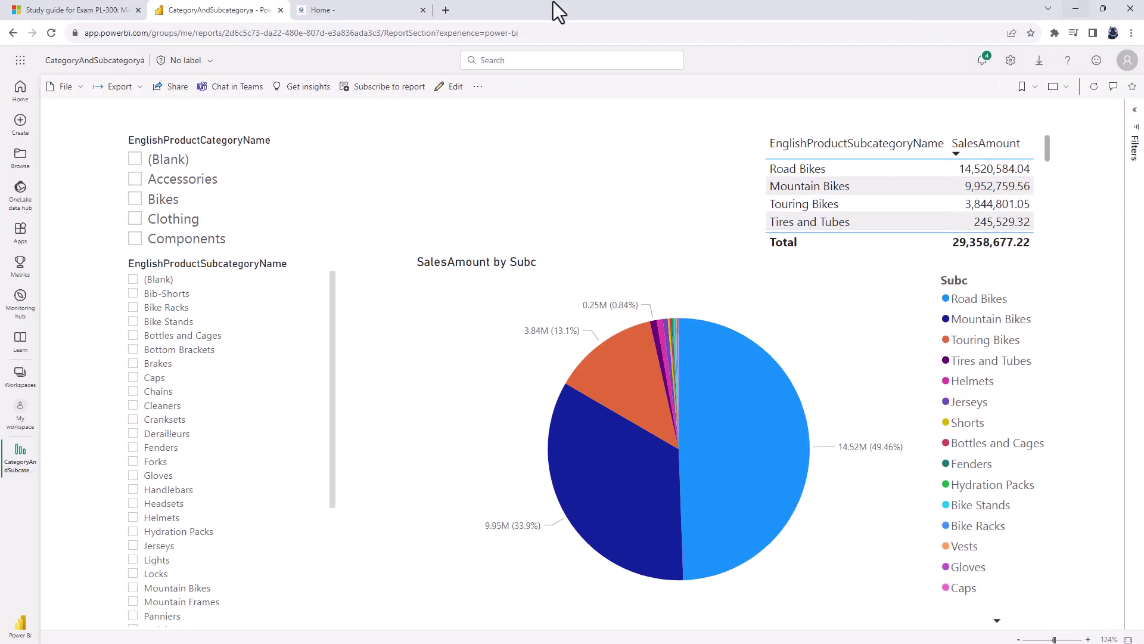
click(352, 7)
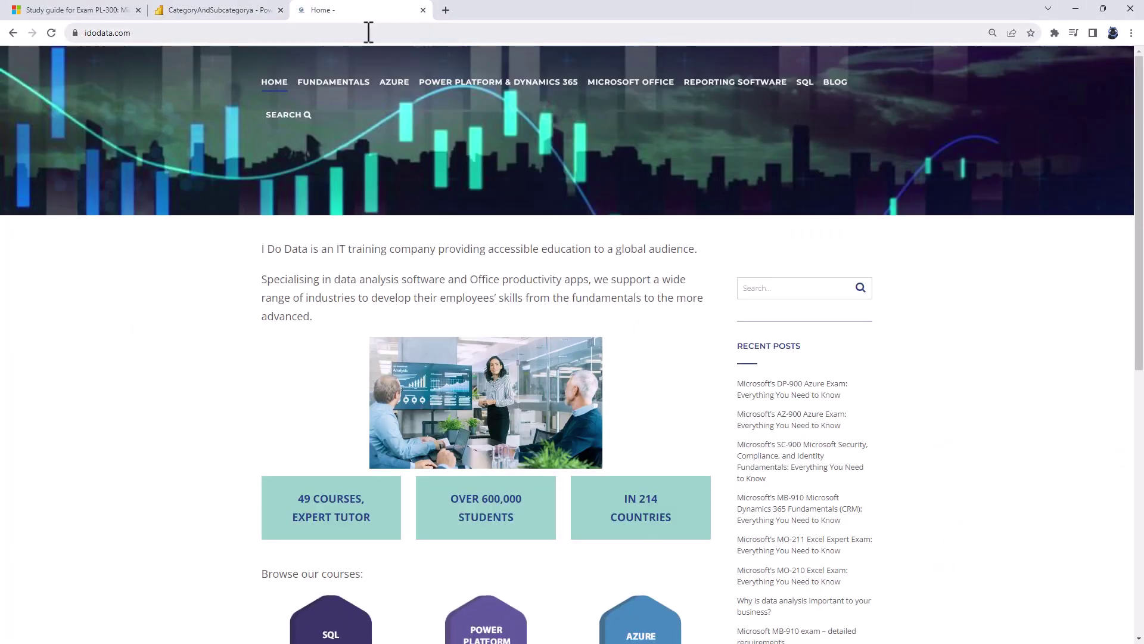
mouse_move(721, 83)
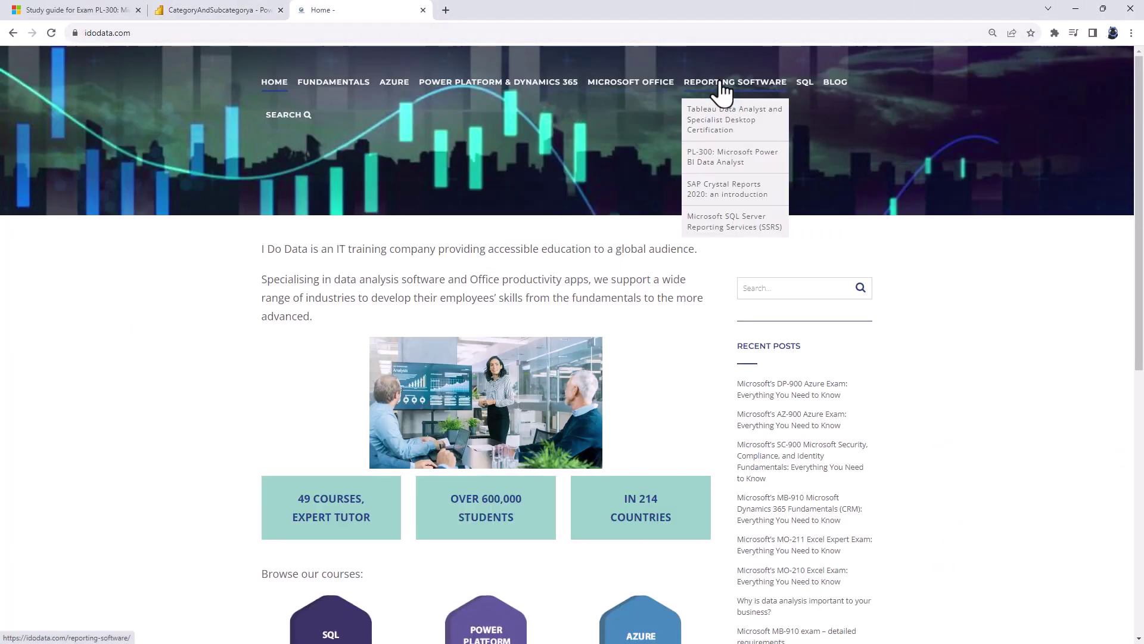
click(720, 172)
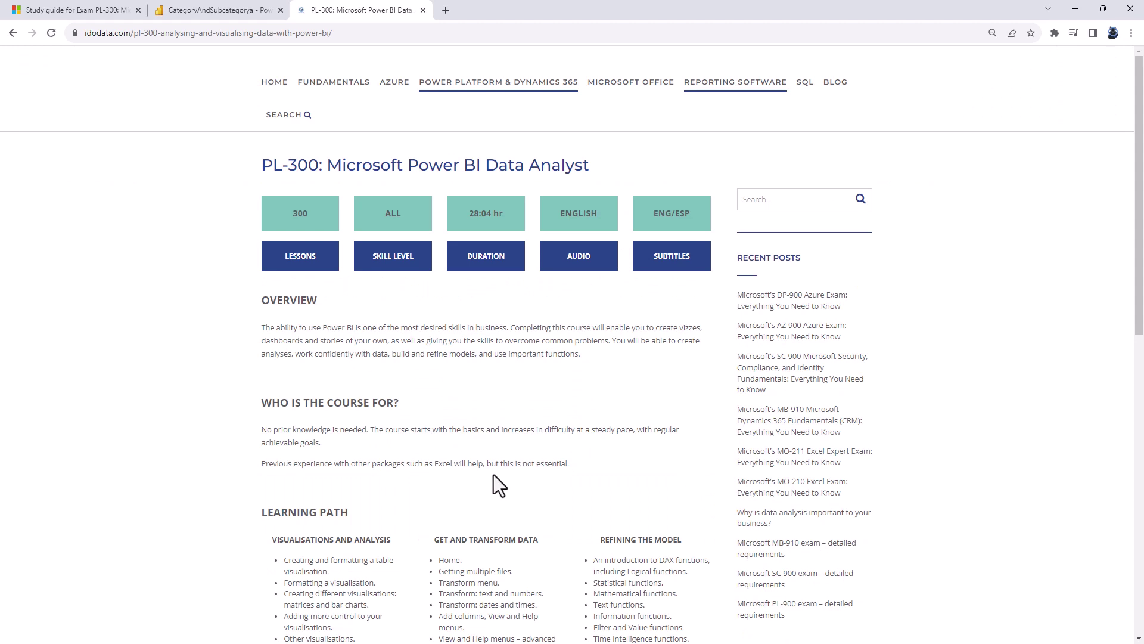
Scroll to the LEARNING PATH and highlight its headings, from REFINING THE MODEL to POWER BI SERVICE
scroll(494, 474, down, 5)
scroll(499, 471, down, 1)
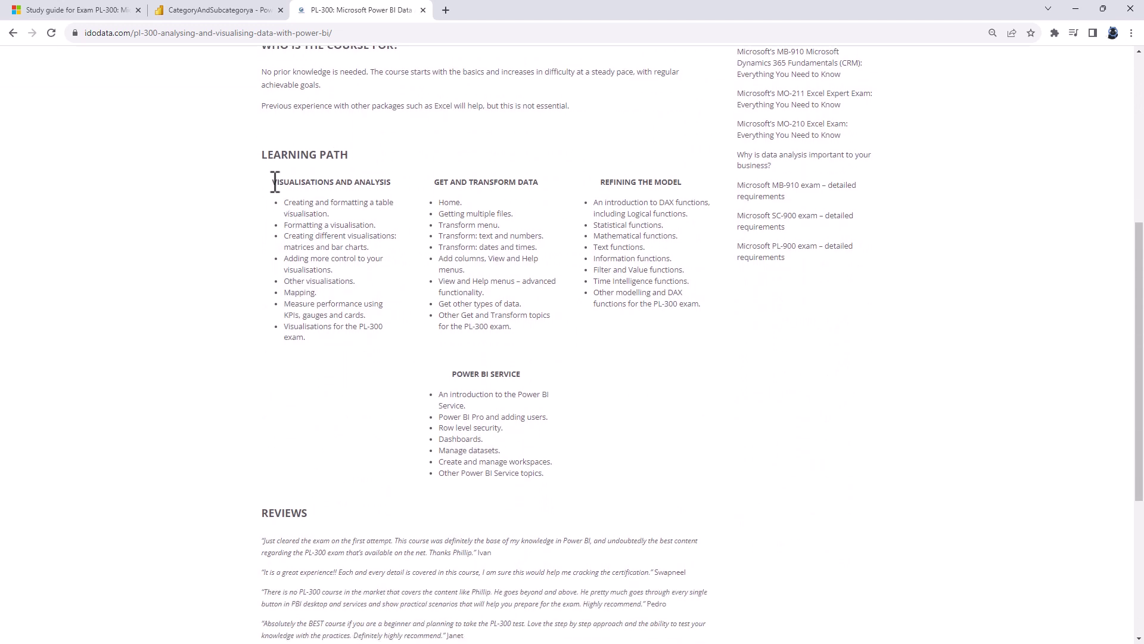
drag(268, 181, 670, 182)
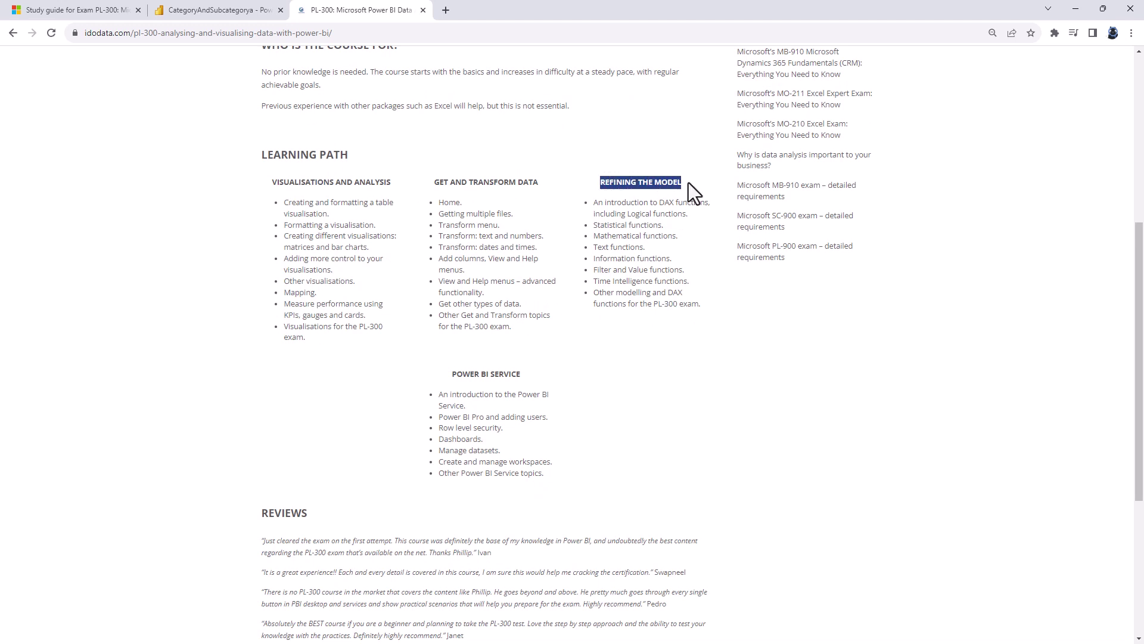
click(457, 374)
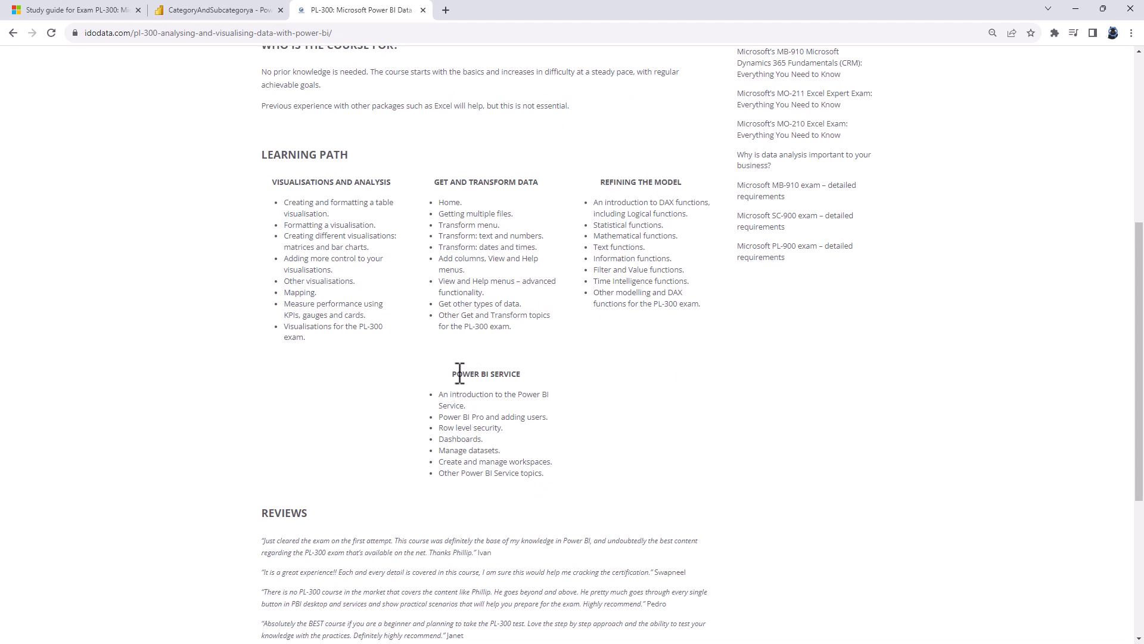
drag(456, 374, 563, 468)
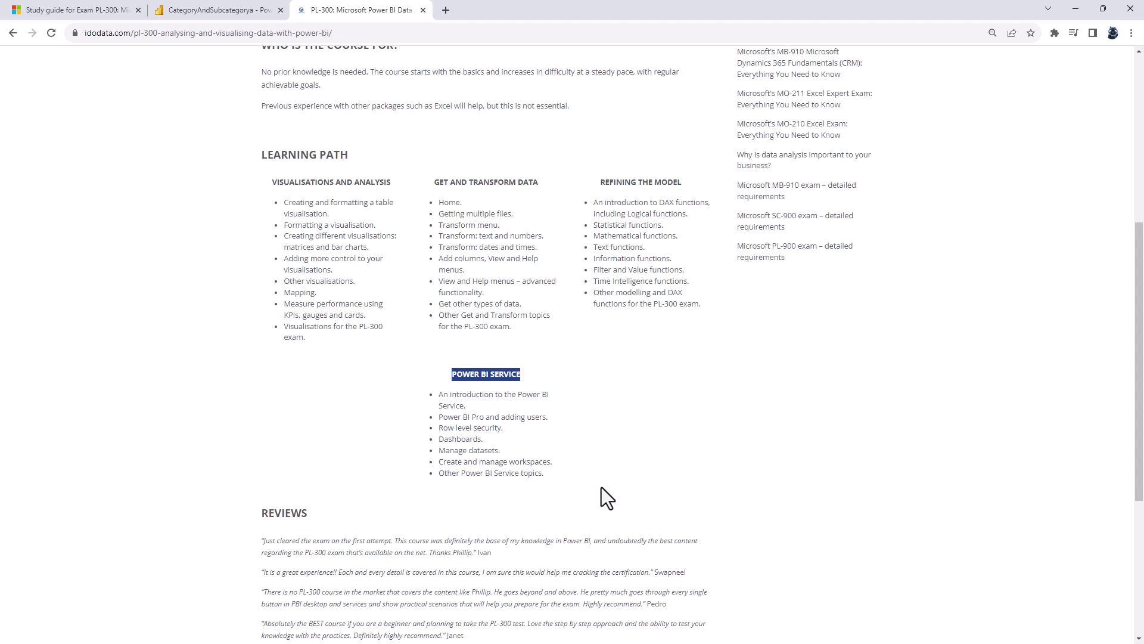